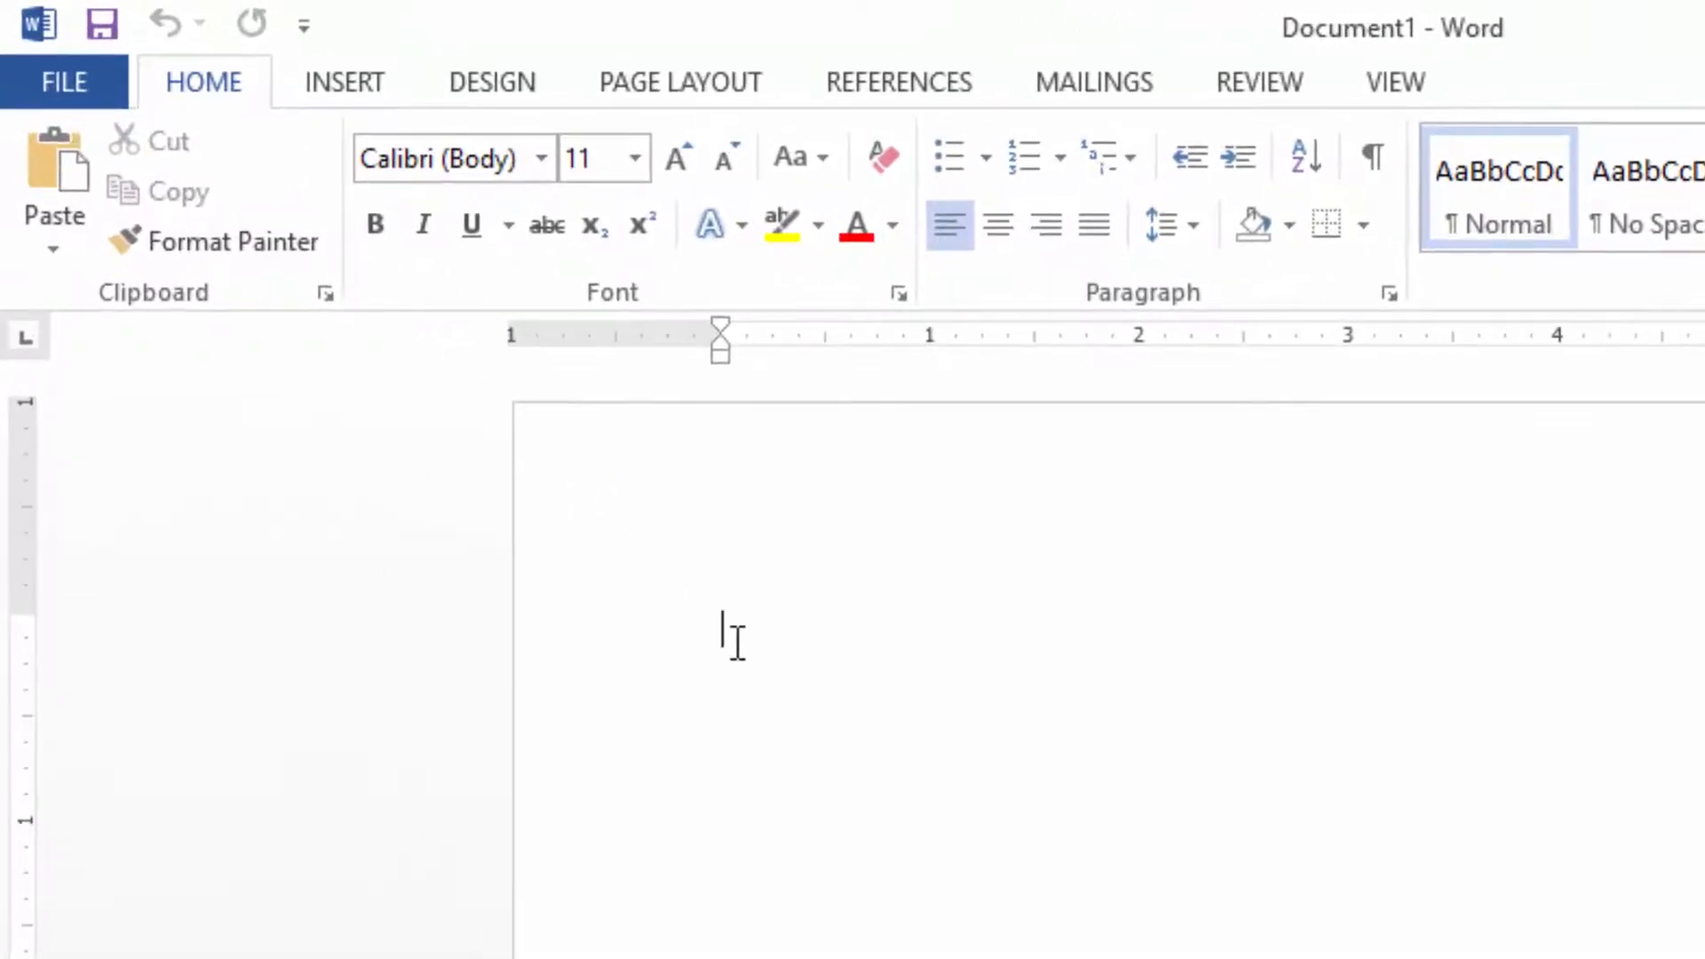
- Enter the heading "END OF TERM MATHEMATICS PAPER" and correct the double space between TERM and MATHEMATICS
{"action": "type", "text": "END OF TERE"}
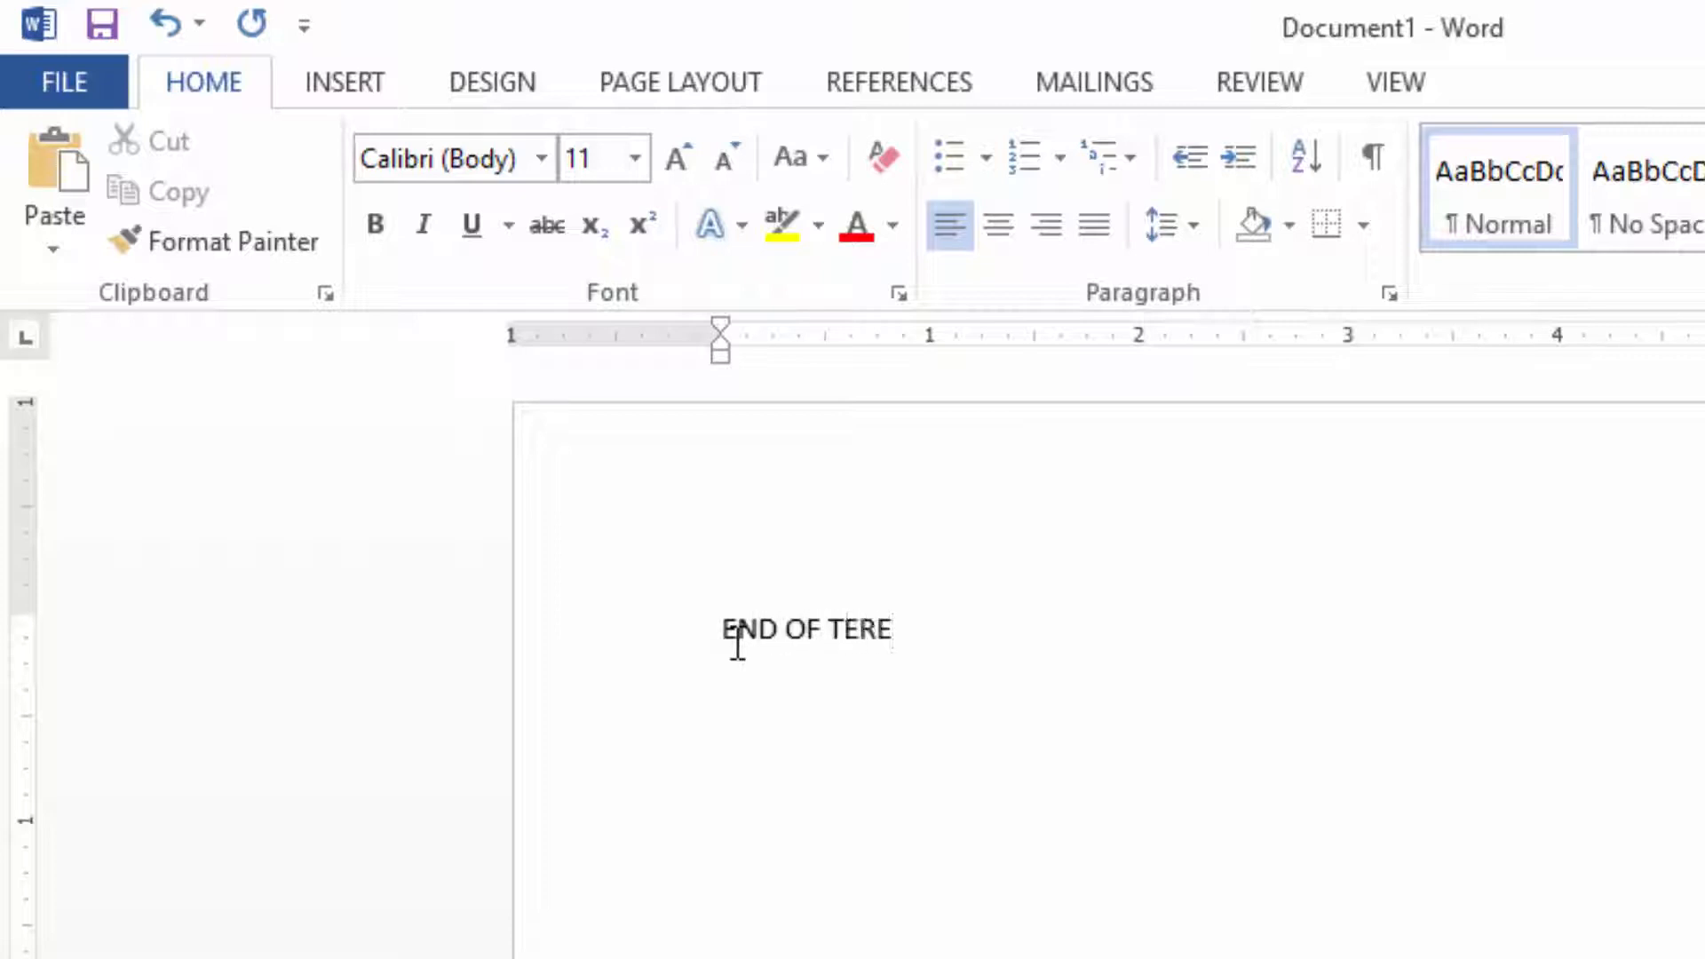
{"action": "type", "text": "M  MATHEMAT"}
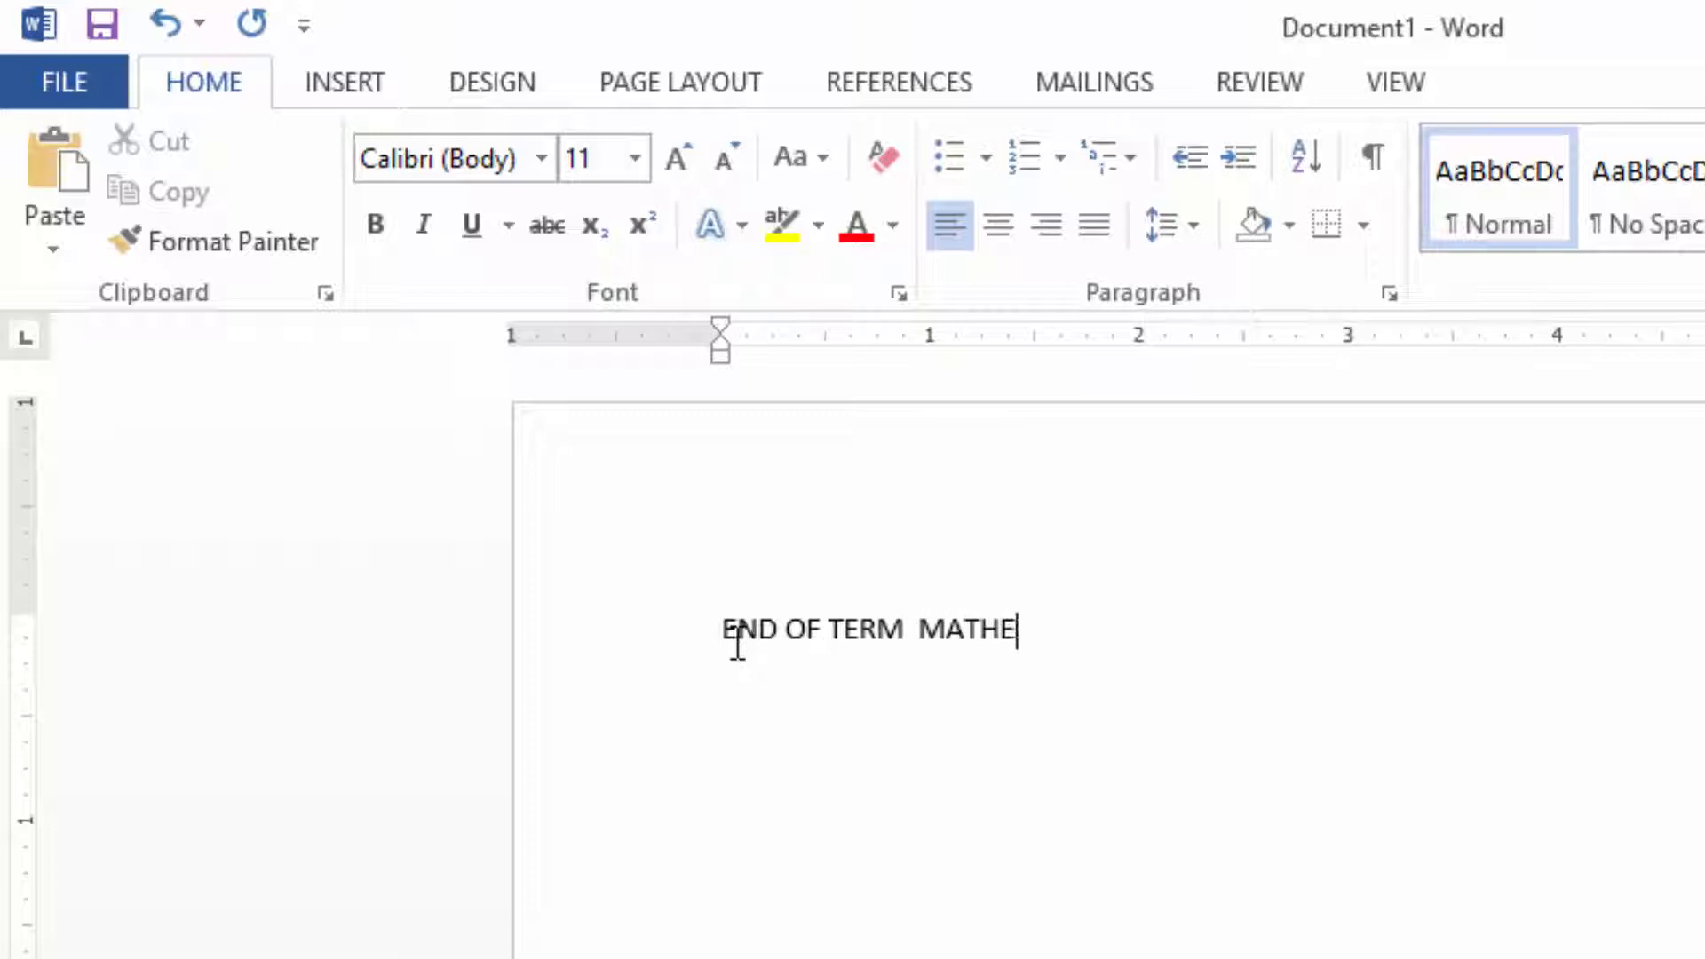
{"action": "type", "text": "ICS "}
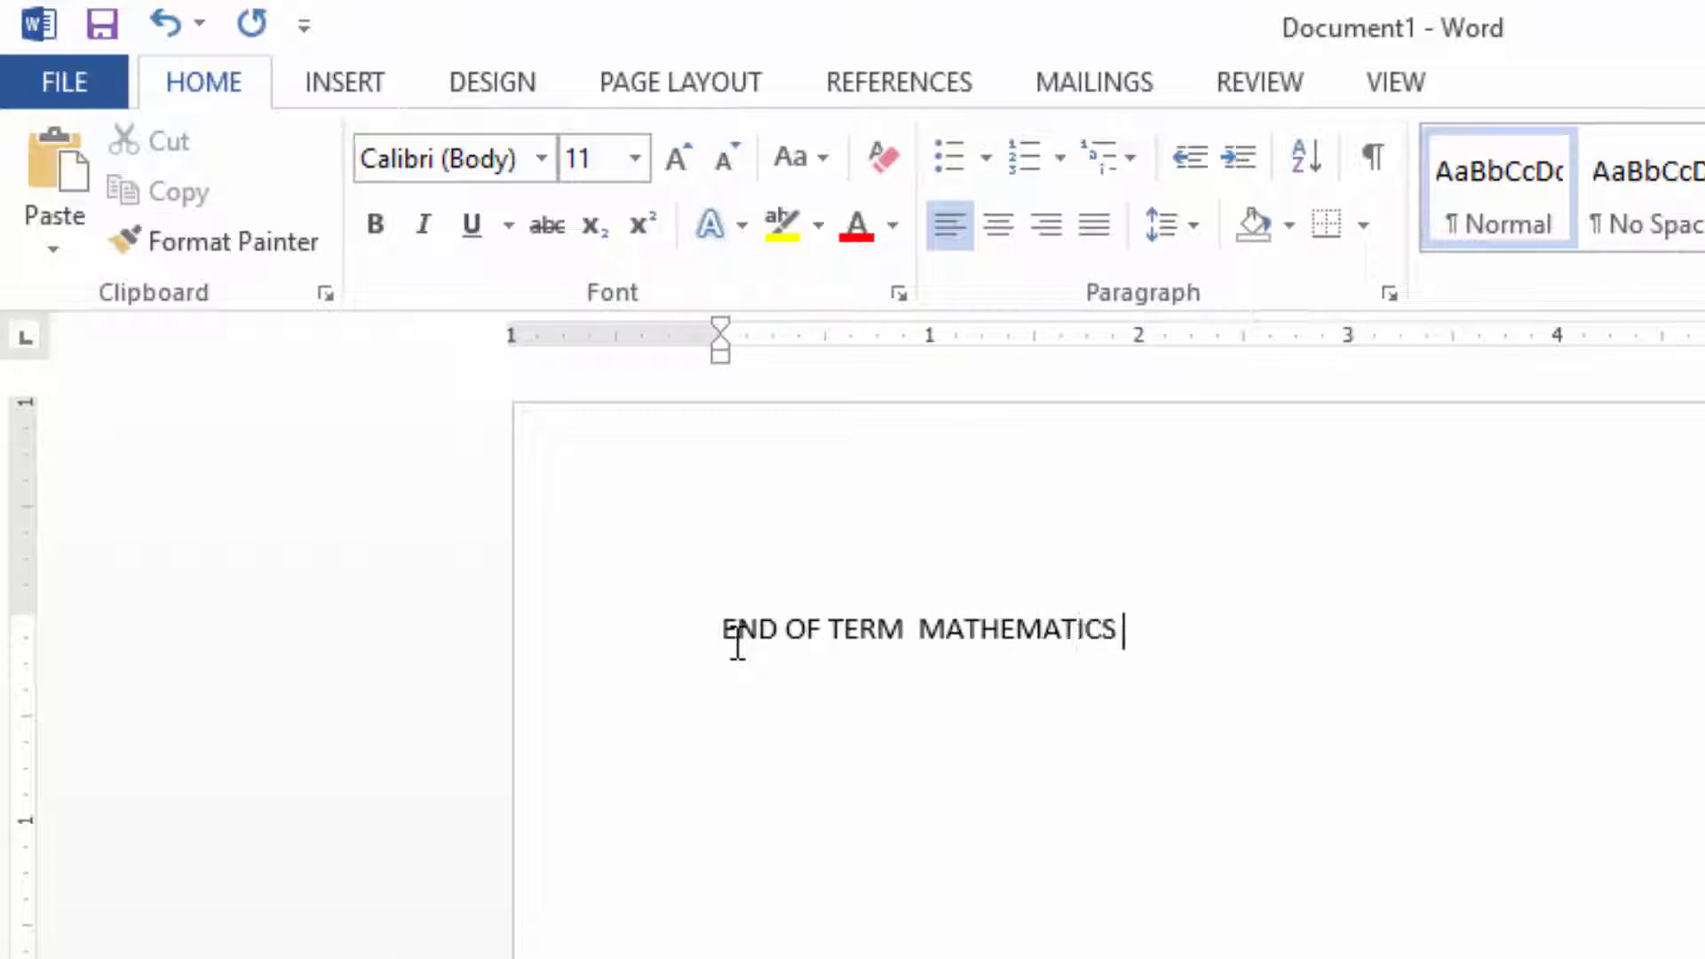
{"action": "type", "text": "PAPER"}
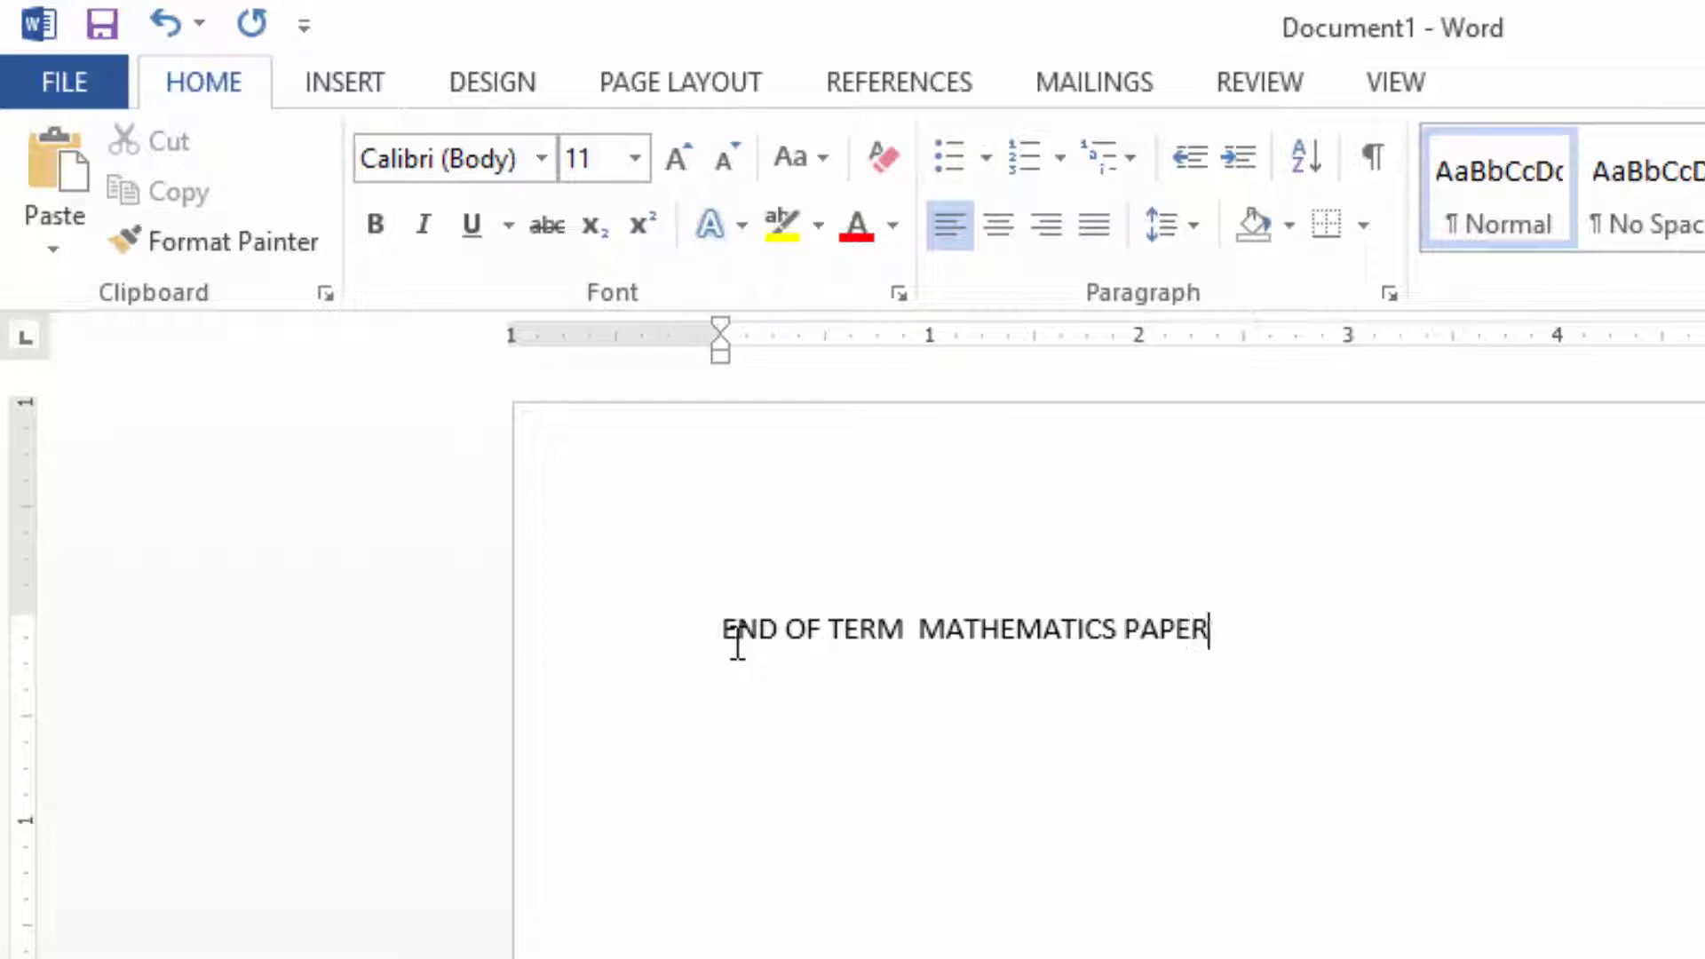
{"action": "key", "text": "Return"}
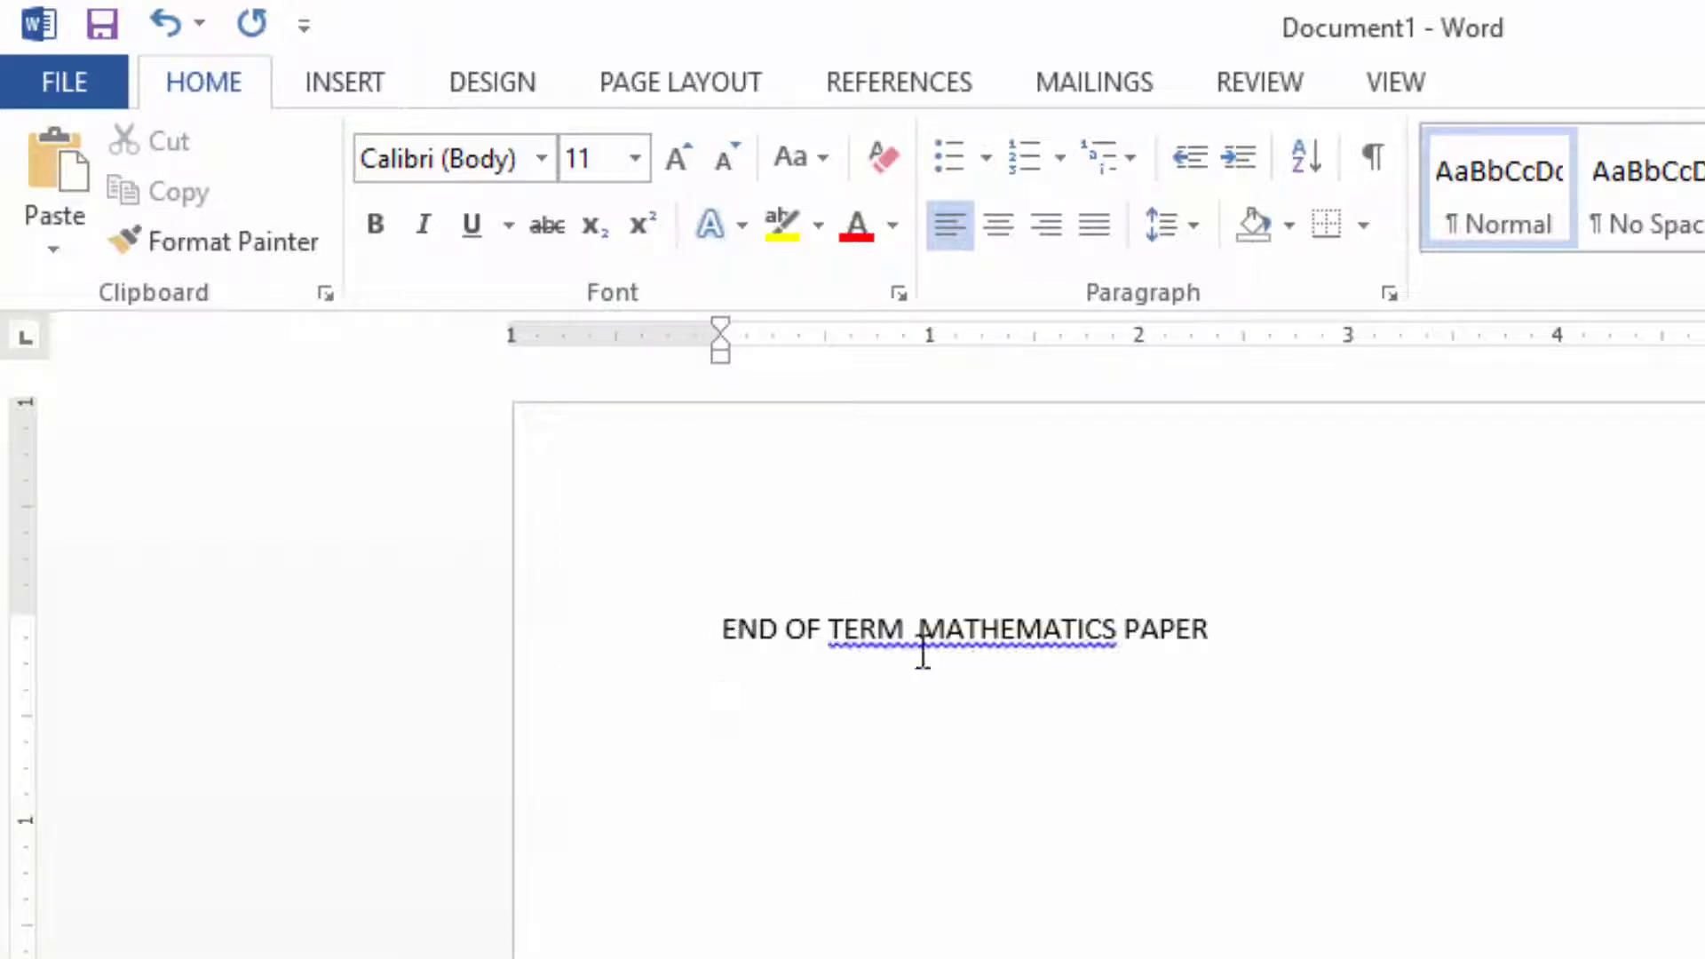
{"action": "right_click", "coordinate": [950, 635]}
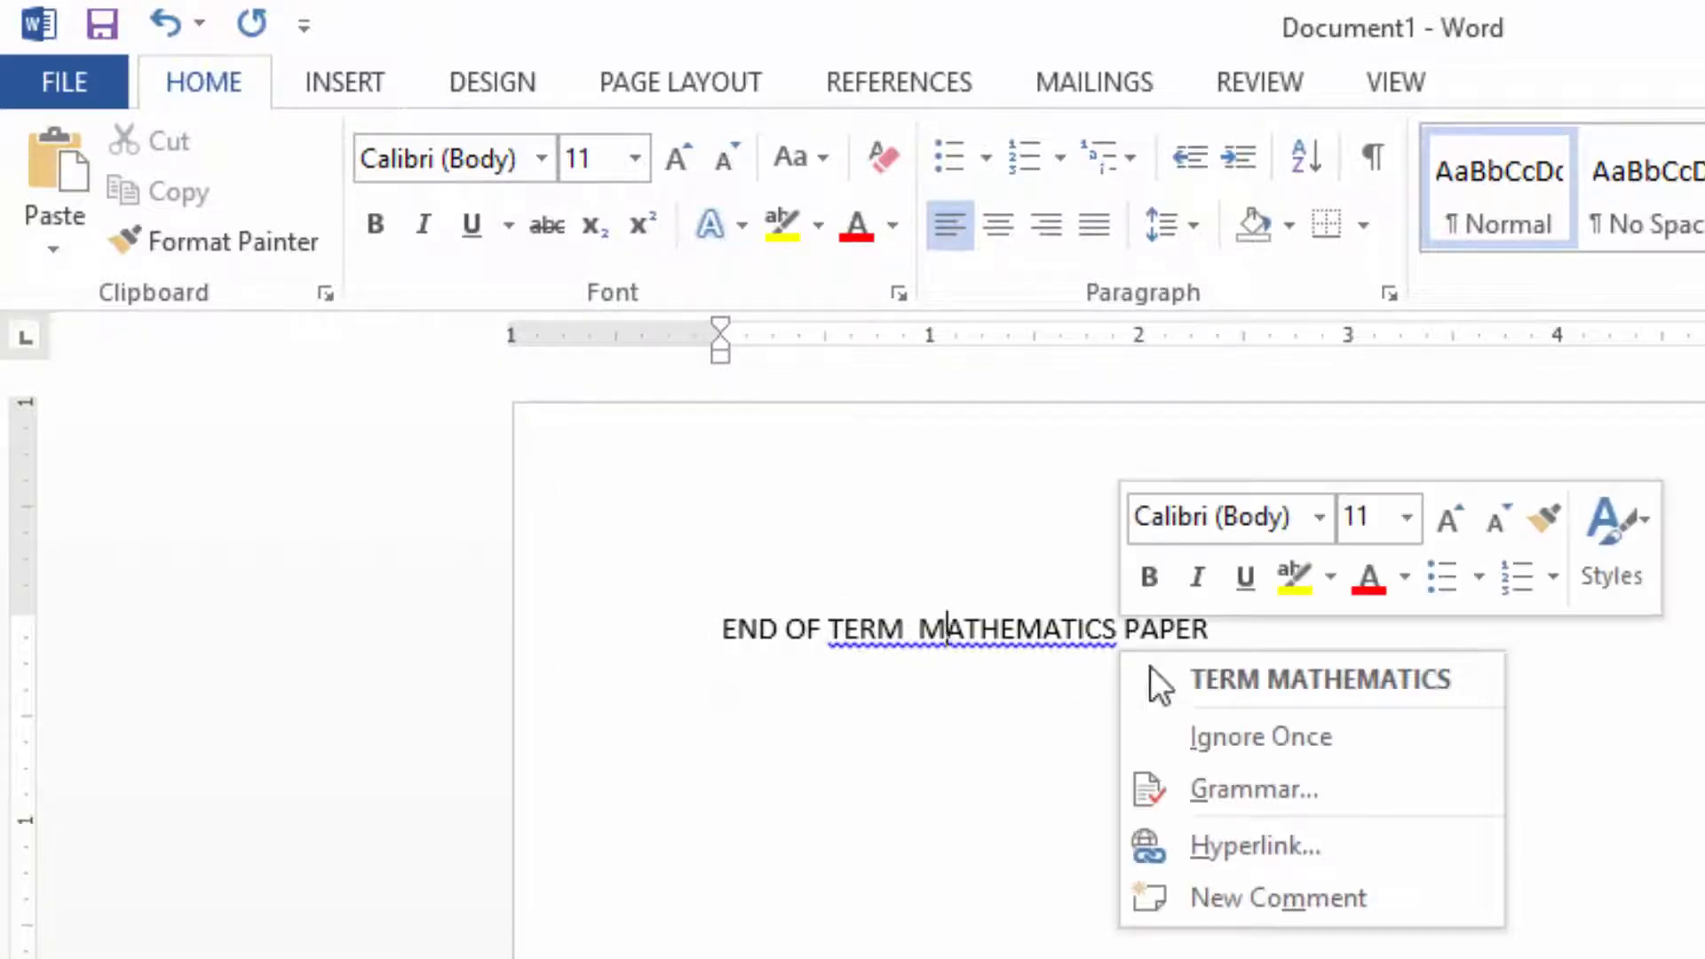
{"action": "left_click", "coordinate": [1285, 690]}
- Make the heading bold and place the cursor on the empty line below it
{"action": "left_click_drag", "start_coordinate": [724, 628], "coordinate": [1191, 624]}
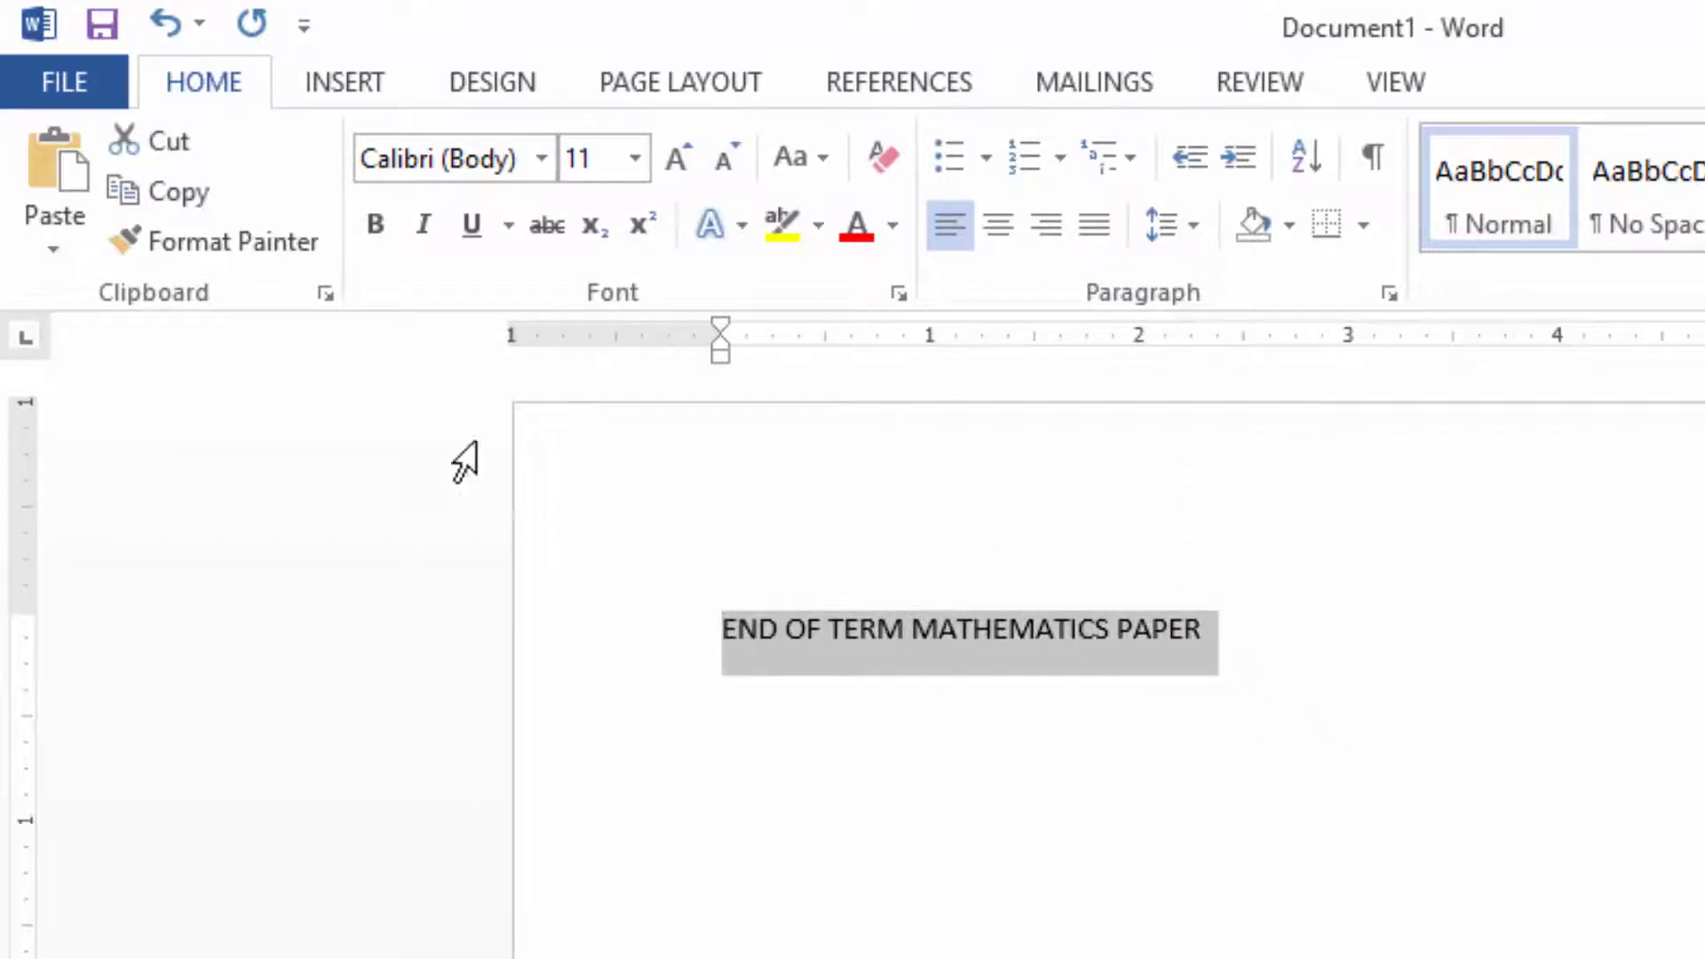
{"action": "left_click", "coordinate": [375, 226]}
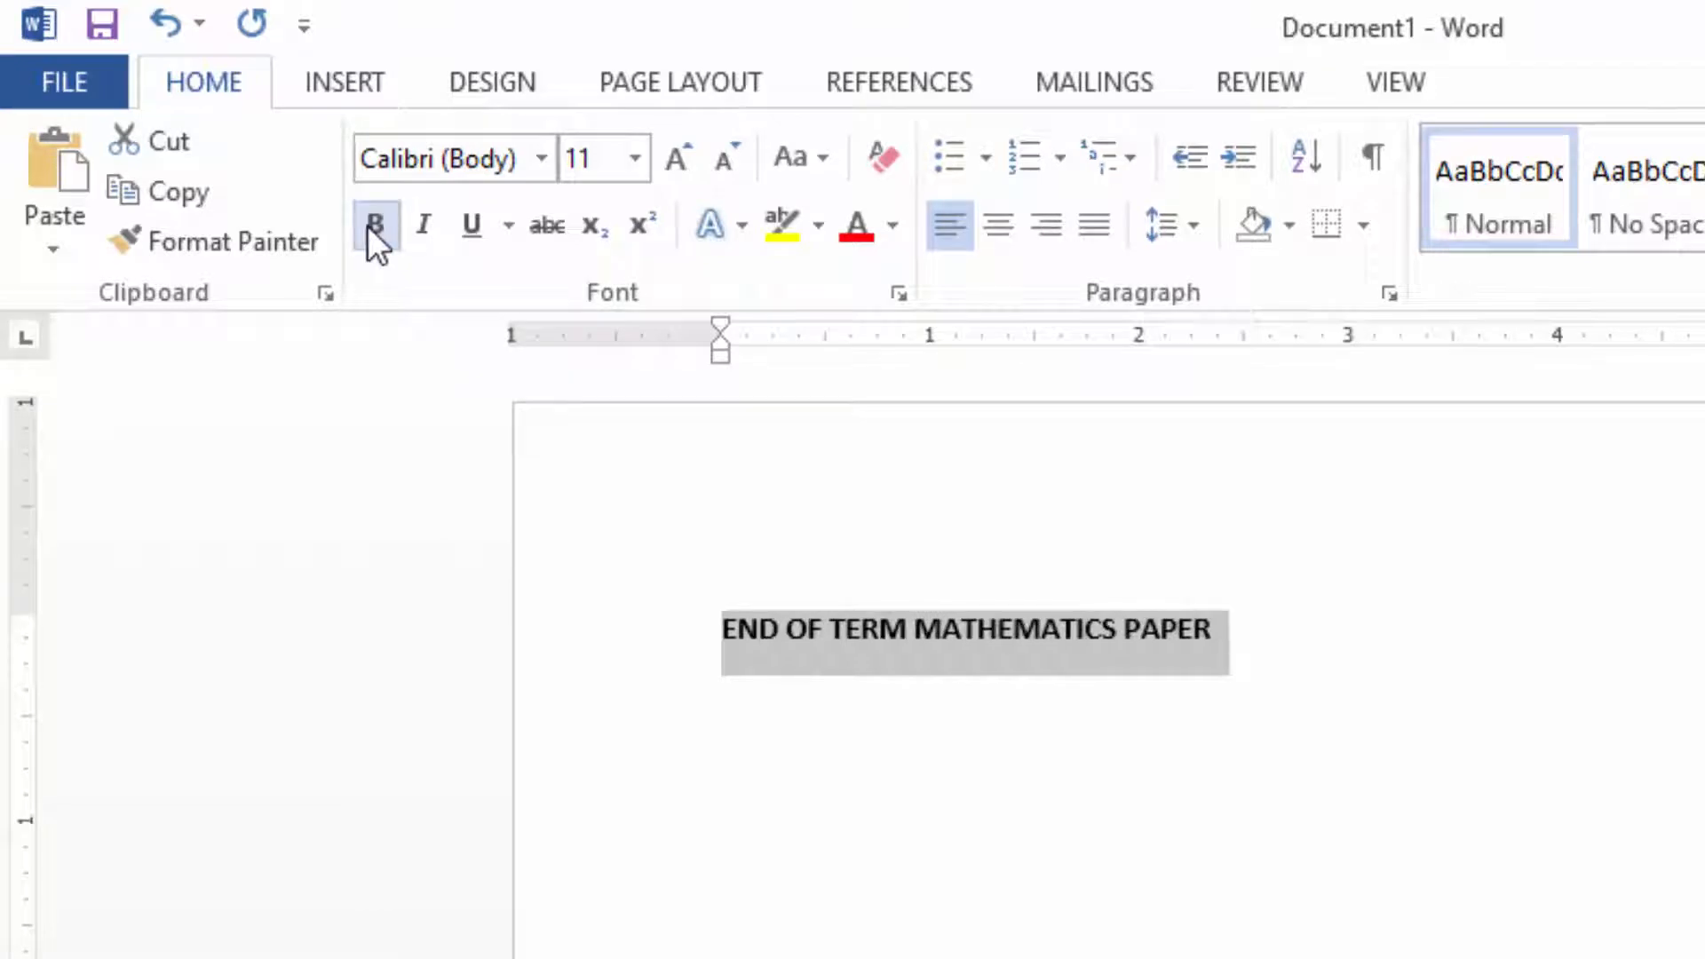
{"action": "left_click", "coordinate": [772, 704]}
- Start a numbered list below the heading and reduce its left indent so the number sits nearer the margin
{"action": "scroll", "coordinate": [838, 746], "scroll_direction": "down", "scroll_amount": 2}
{"action": "scroll", "coordinate": [835, 739], "scroll_direction": "up", "scroll_amount": 2}
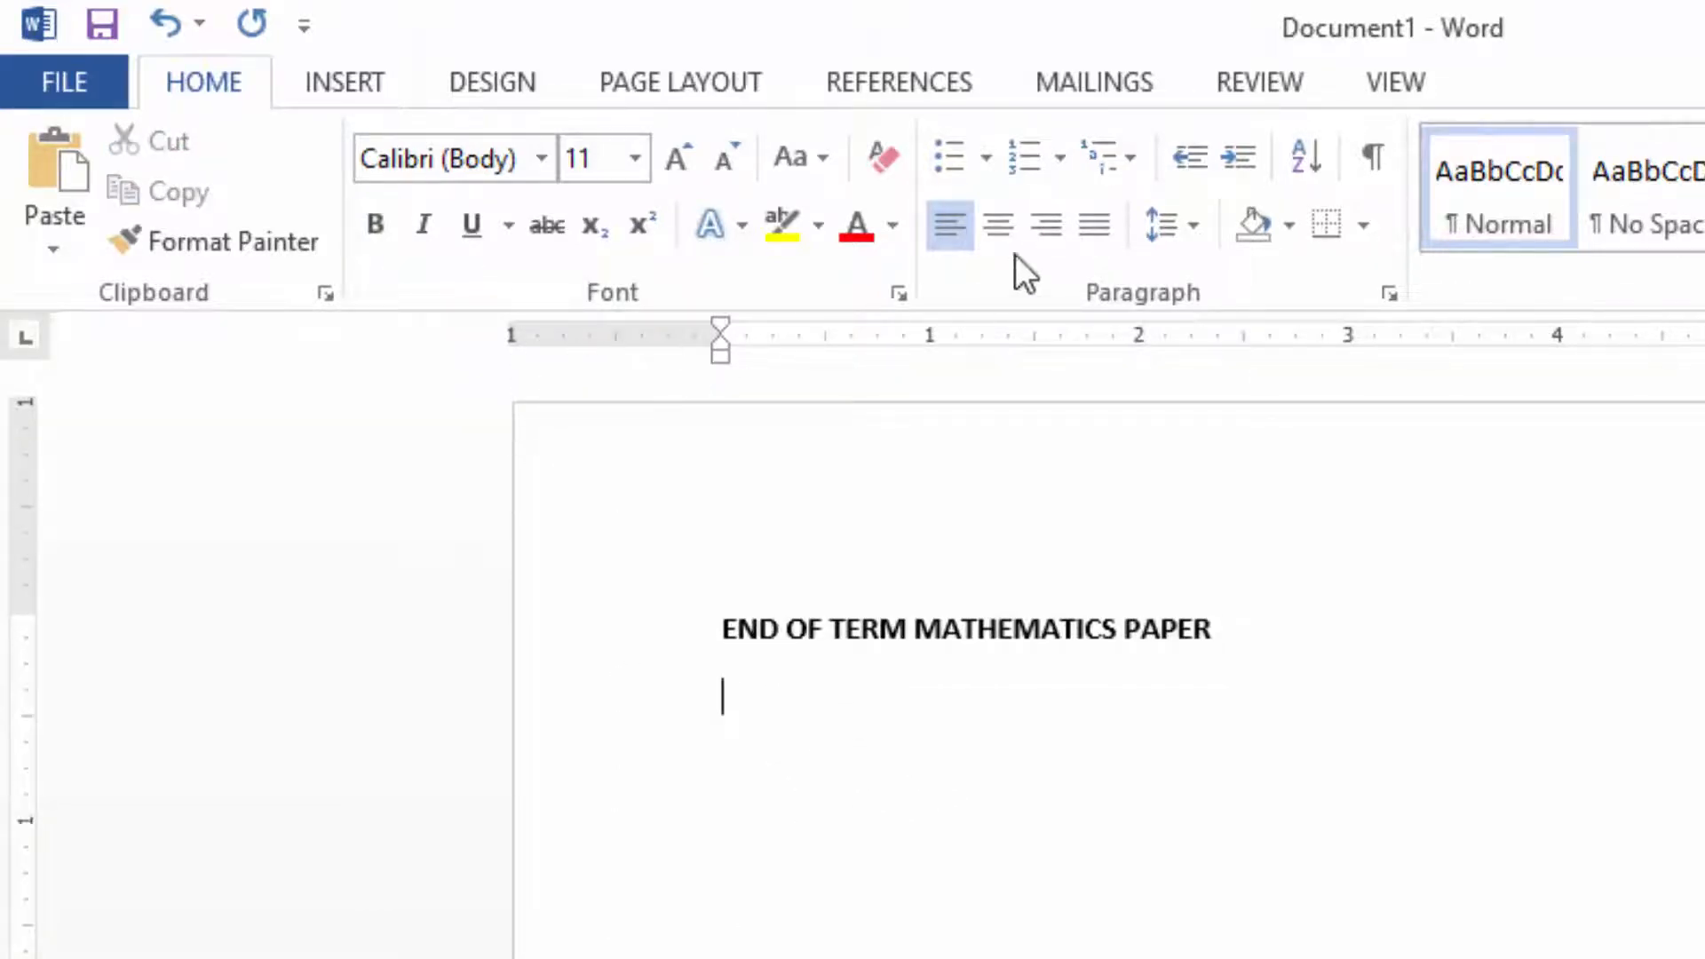
{"action": "left_click", "coordinate": [1008, 158]}
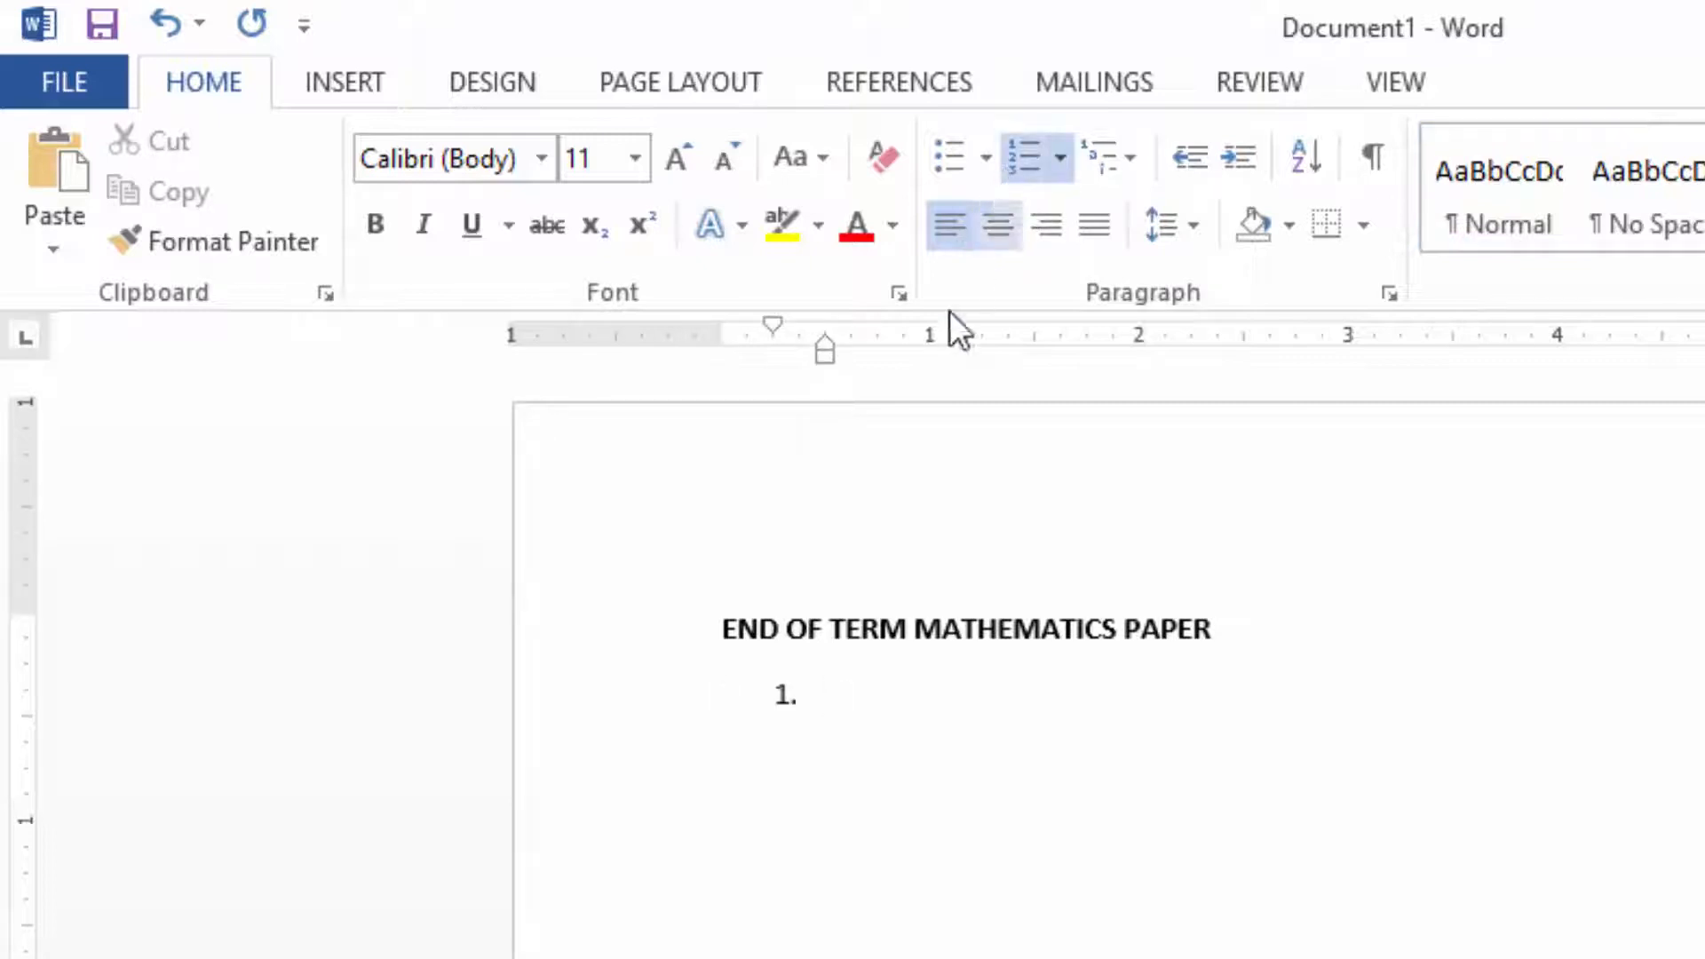
{"action": "left_click_drag", "start_coordinate": [823, 358], "coordinate": [786, 361]}
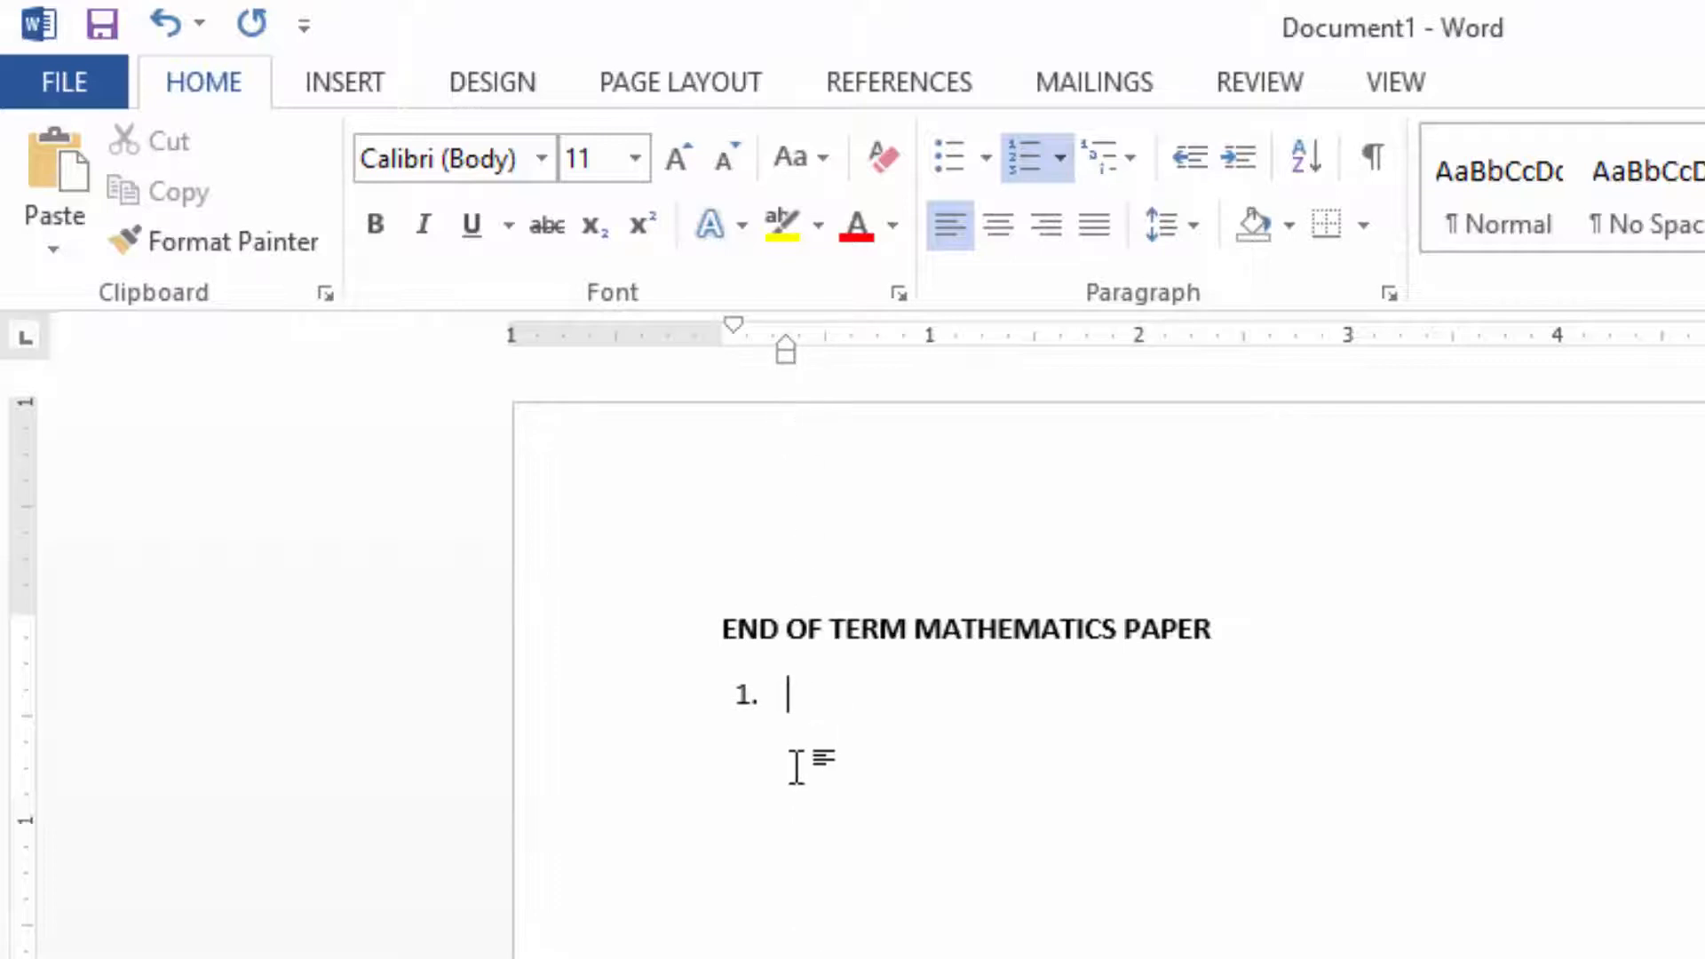
- Try to set the font for the first list item to Arial
{"action": "left_click", "coordinate": [449, 160]}
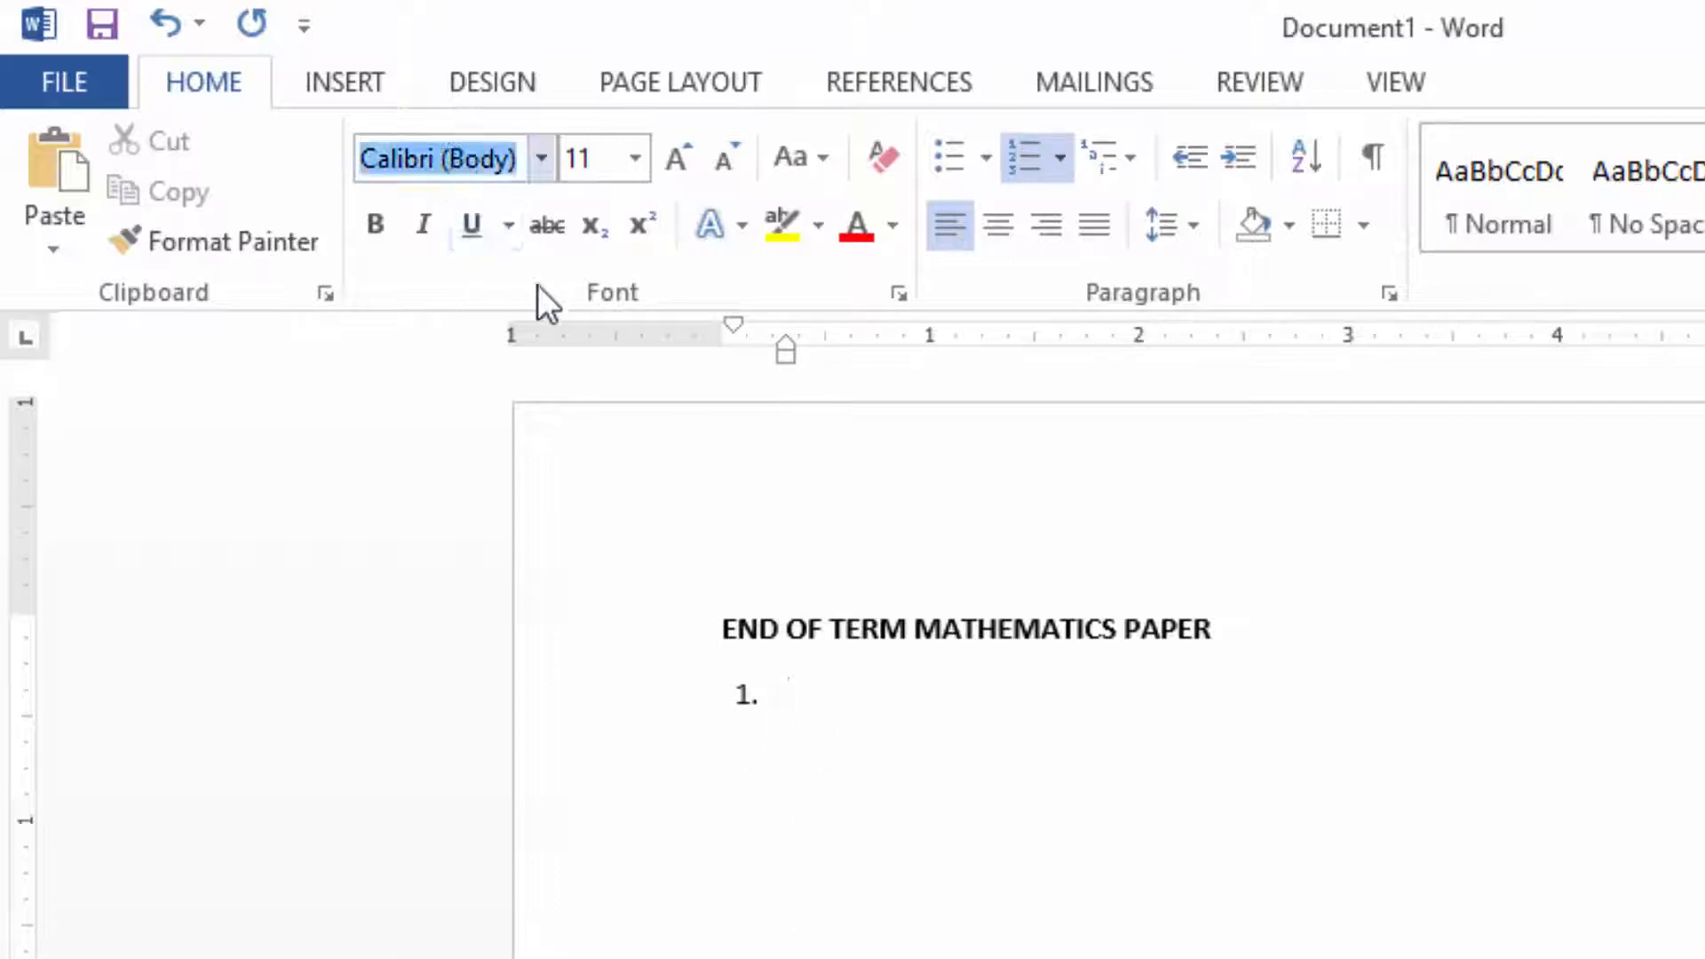
{"action": "type", "text": "Arial"}
{"action": "key", "text": "Return"}
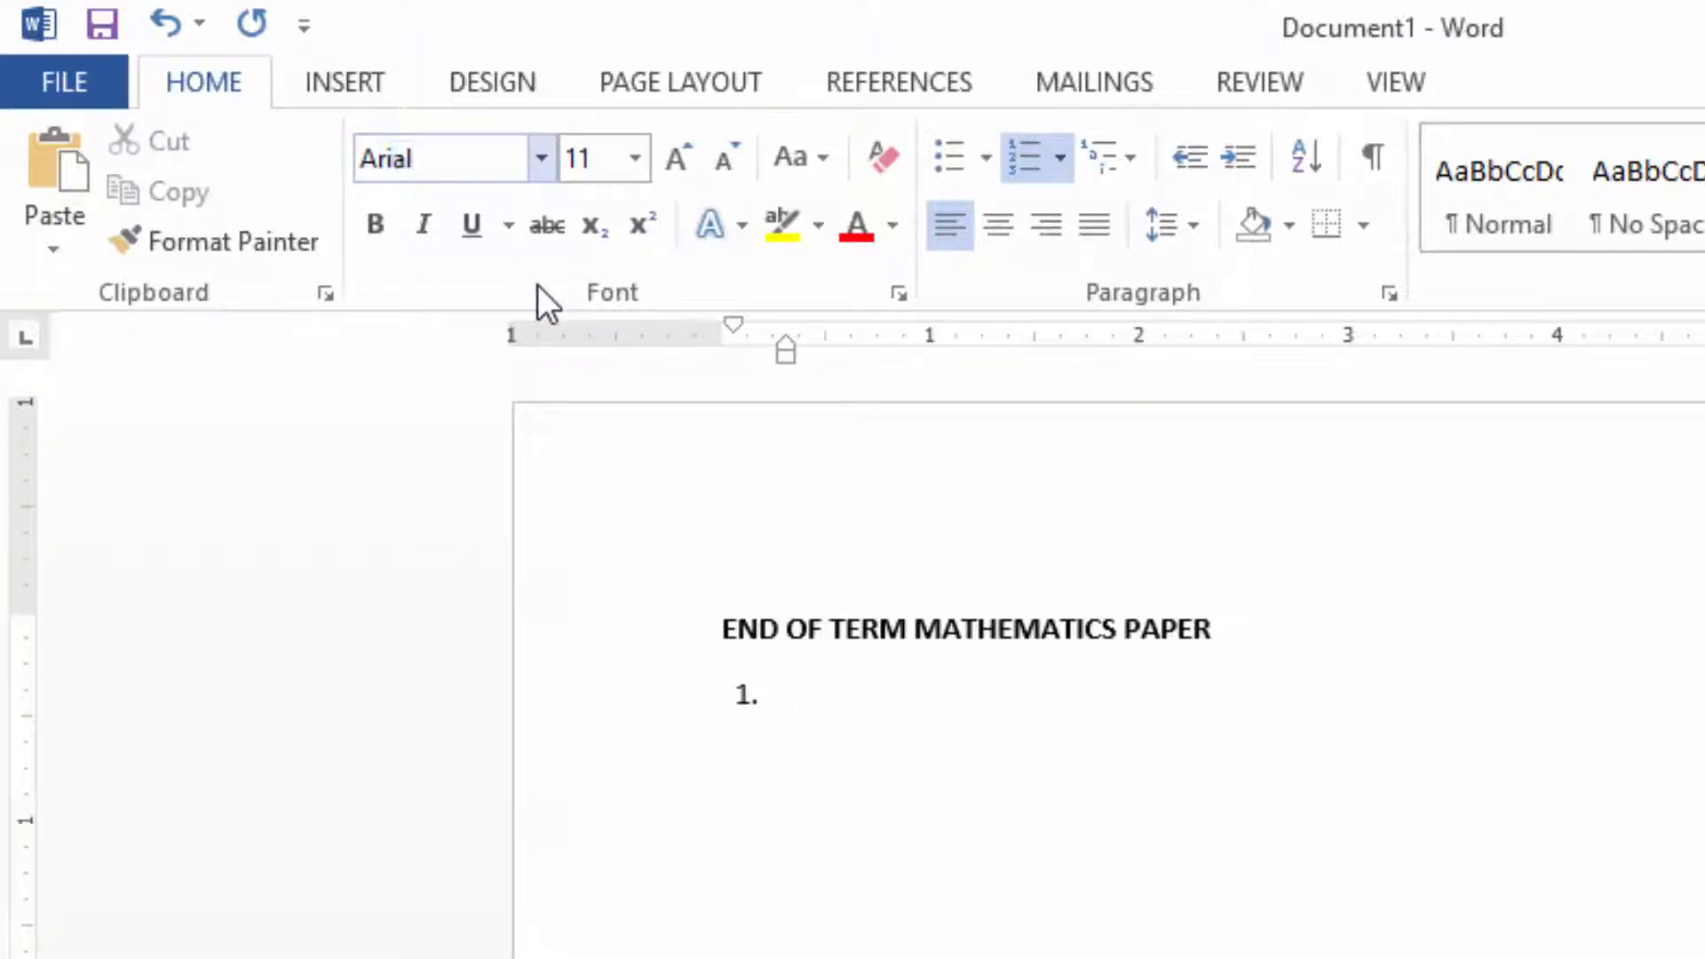
{"action": "left_click", "coordinate": [816, 710]}
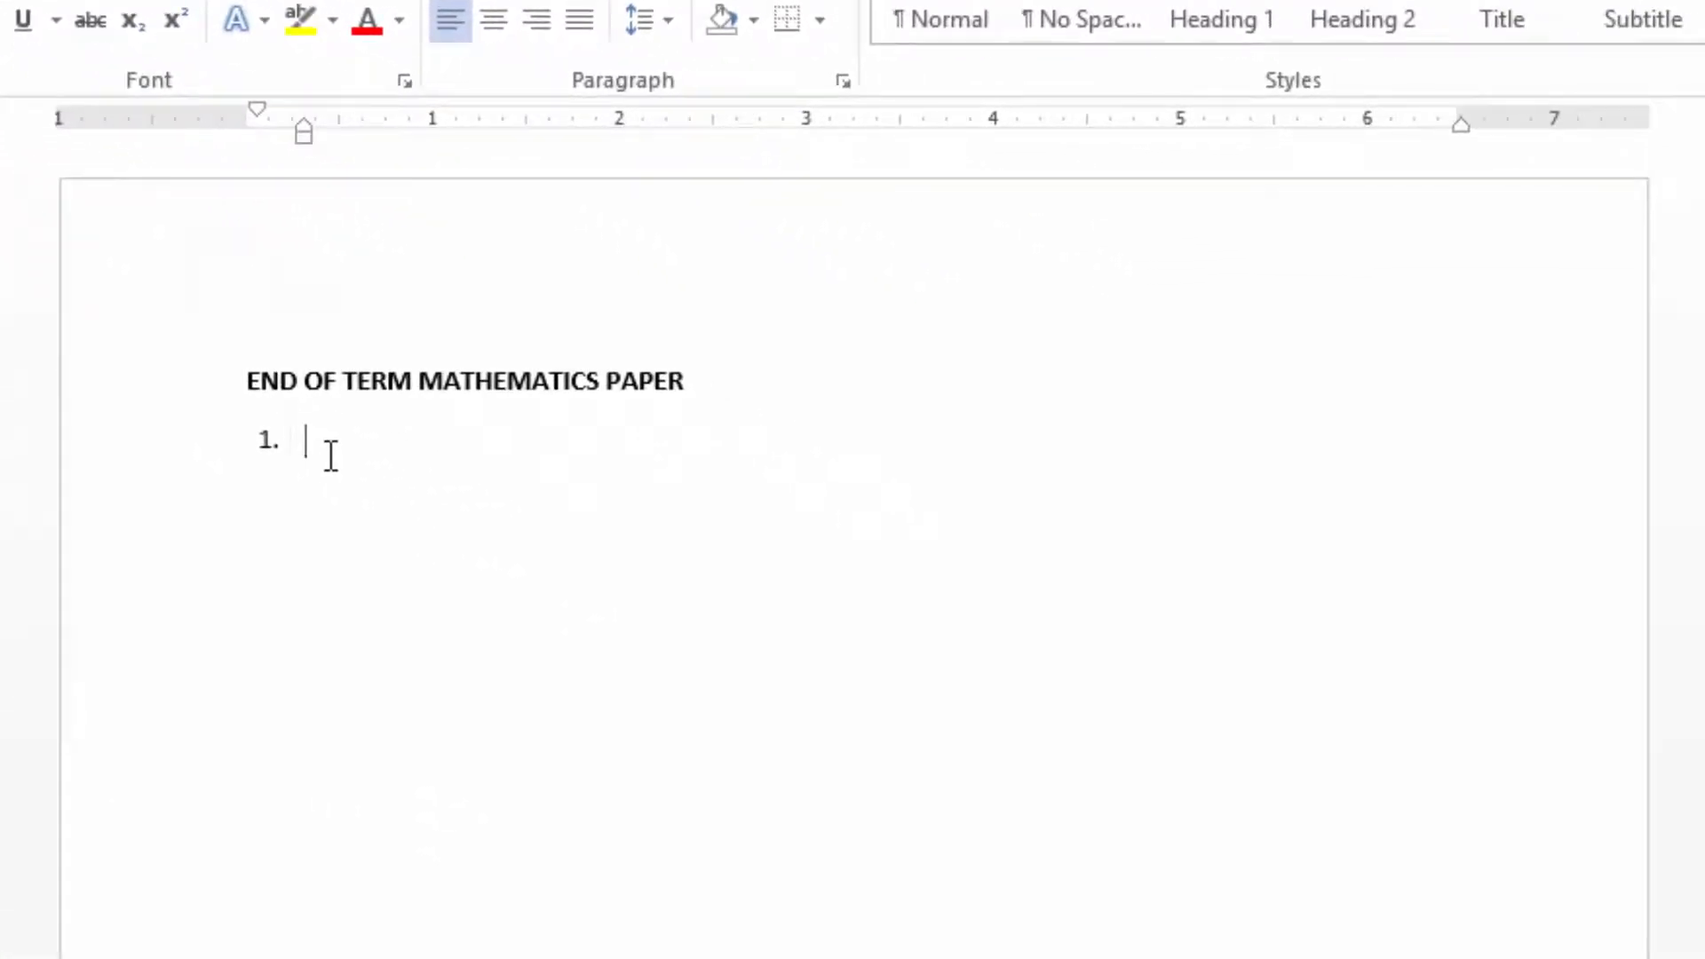
- Enter "Solve the following equations:" as question 1 and start the next list item
{"action": "type", "text": "s"}
{"action": "type", "text": "olve "}
{"action": "type", "text": "the"}
{"action": "type", "text": " follow"}
{"action": "type", "text": "in"}
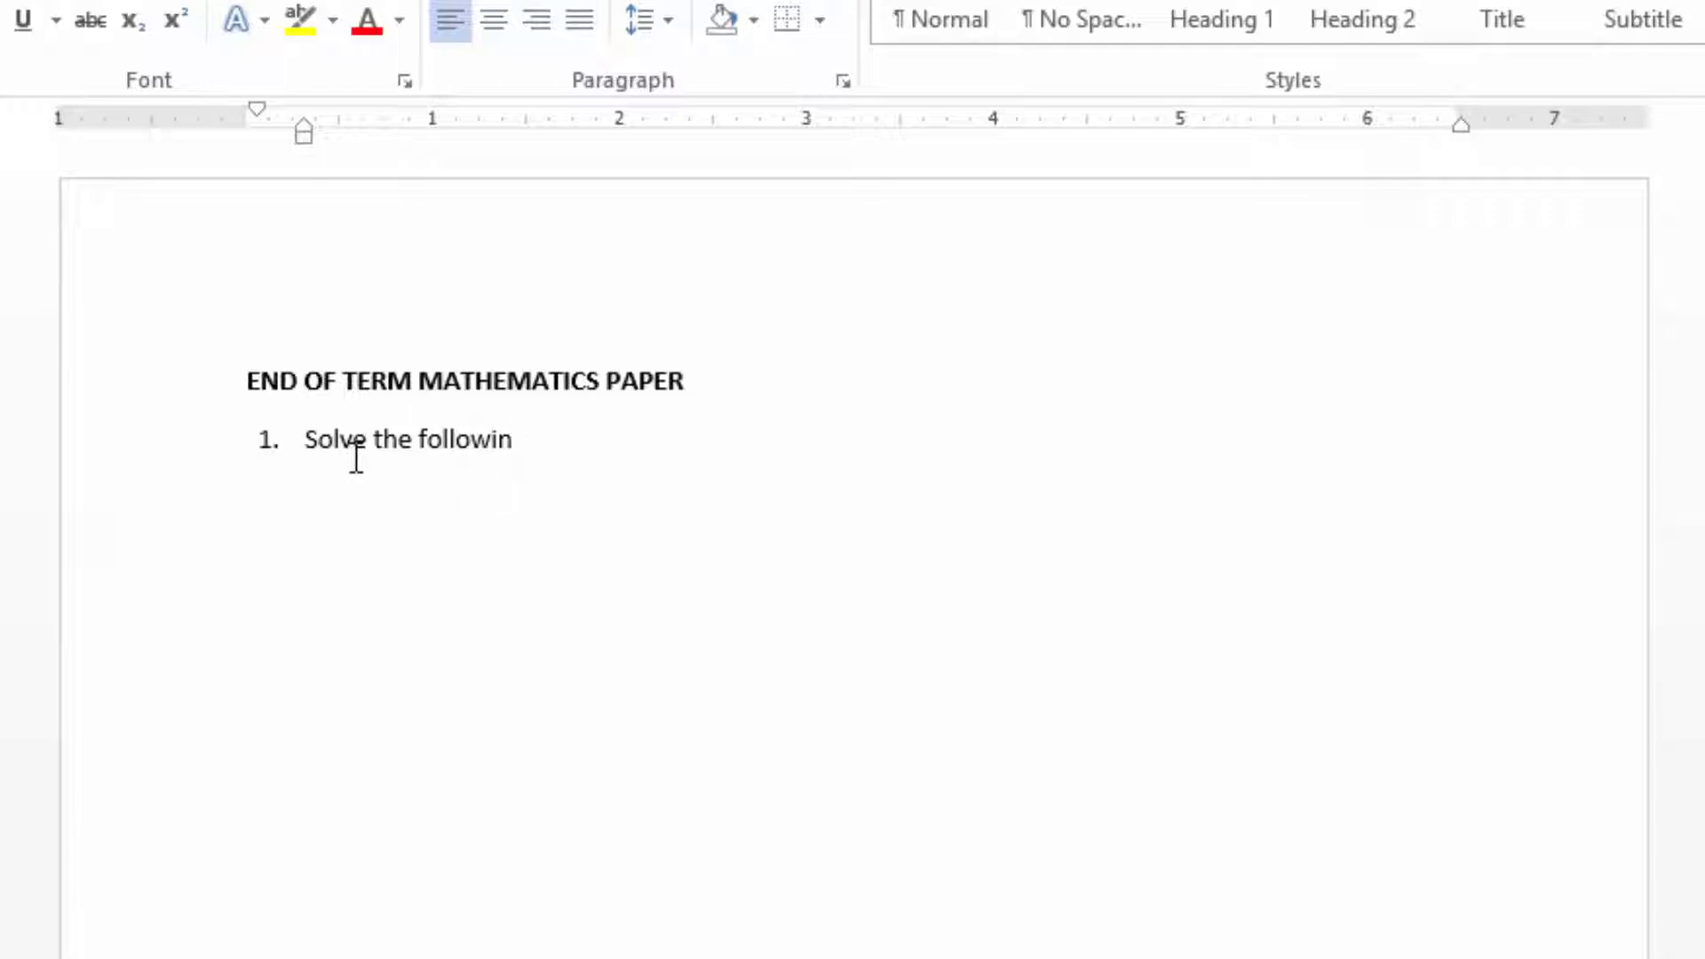
{"action": "type", "text": "fa"}
{"action": "key", "text": "BackSpace"}
{"action": "key", "text": "BackSpace"}
{"action": "type", "text": "g equations"}
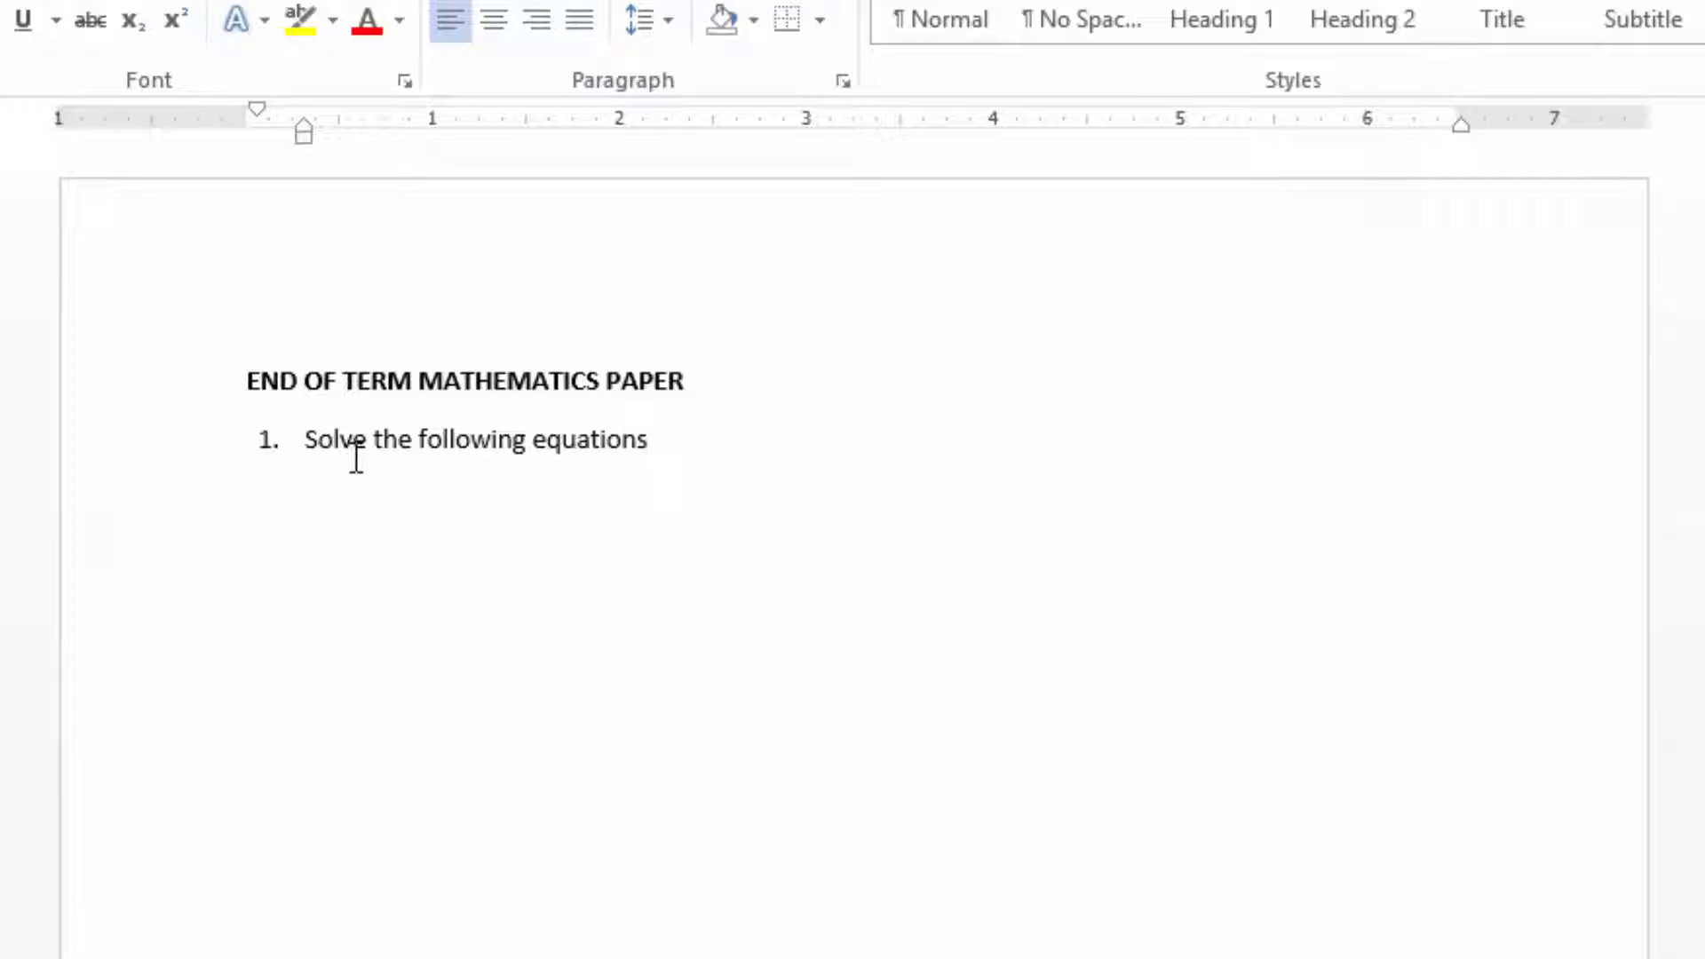
{"action": "type", "text": ":"}
{"action": "key", "text": "Return"}
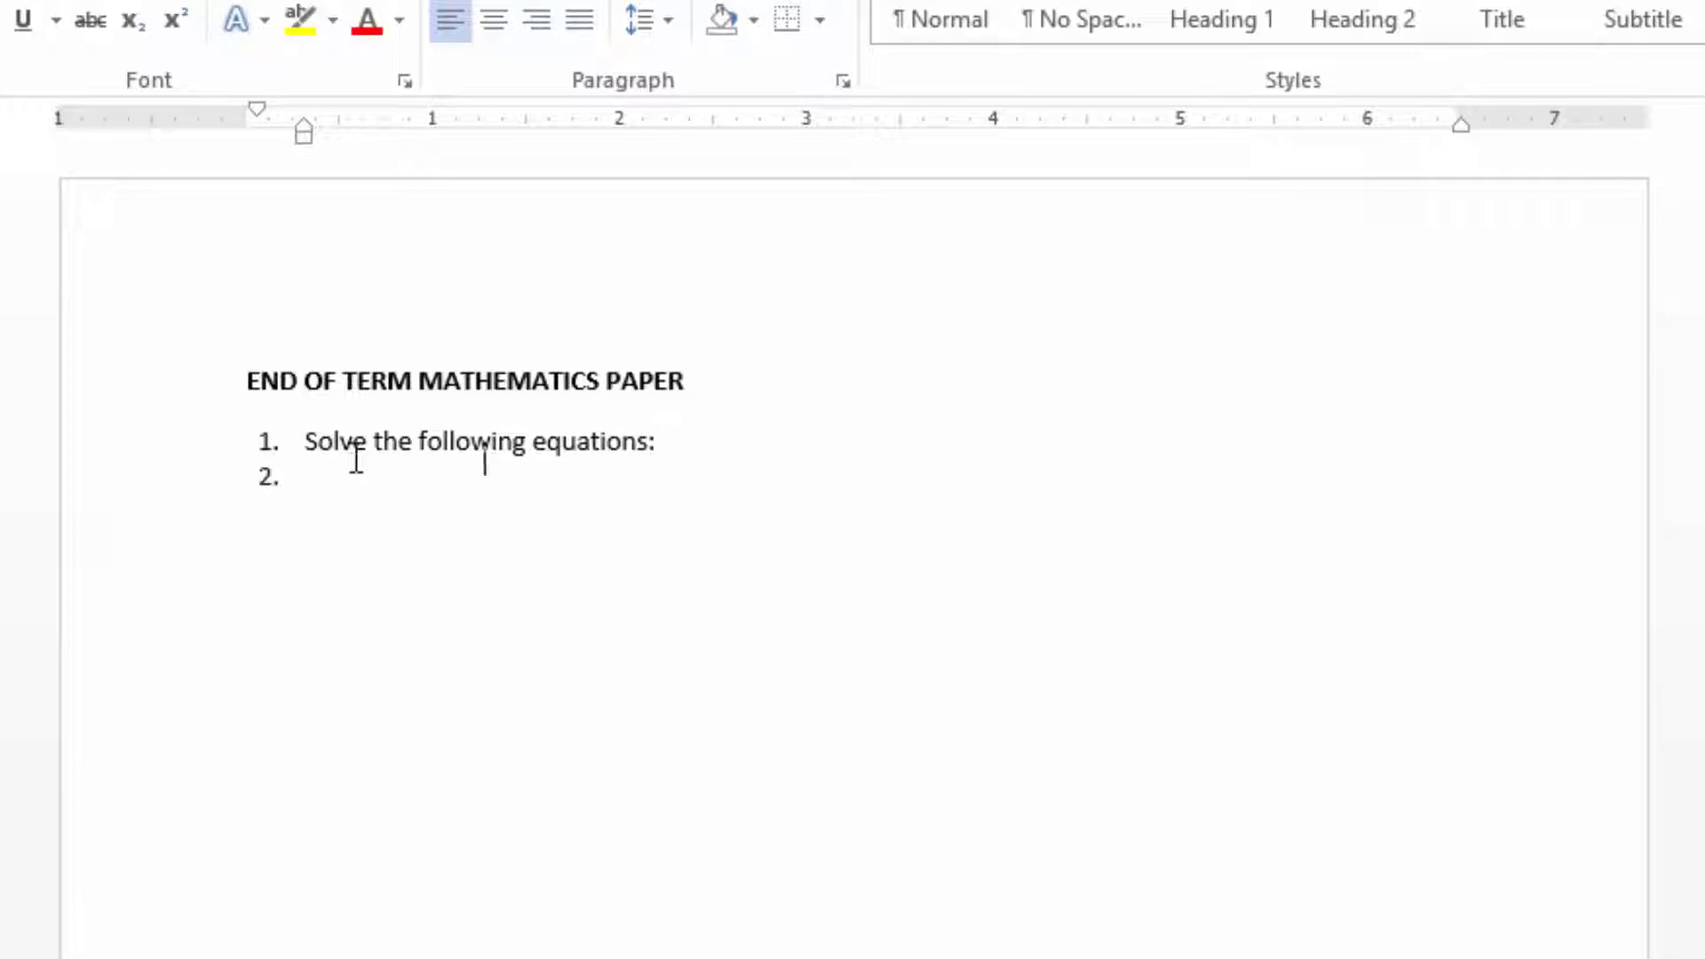
- Add two placeholder list items below question 1, each containing the letter s
{"action": "type", "text": "s"}
{"action": "key", "text": "Return"}
{"action": "type", "text": "s"}
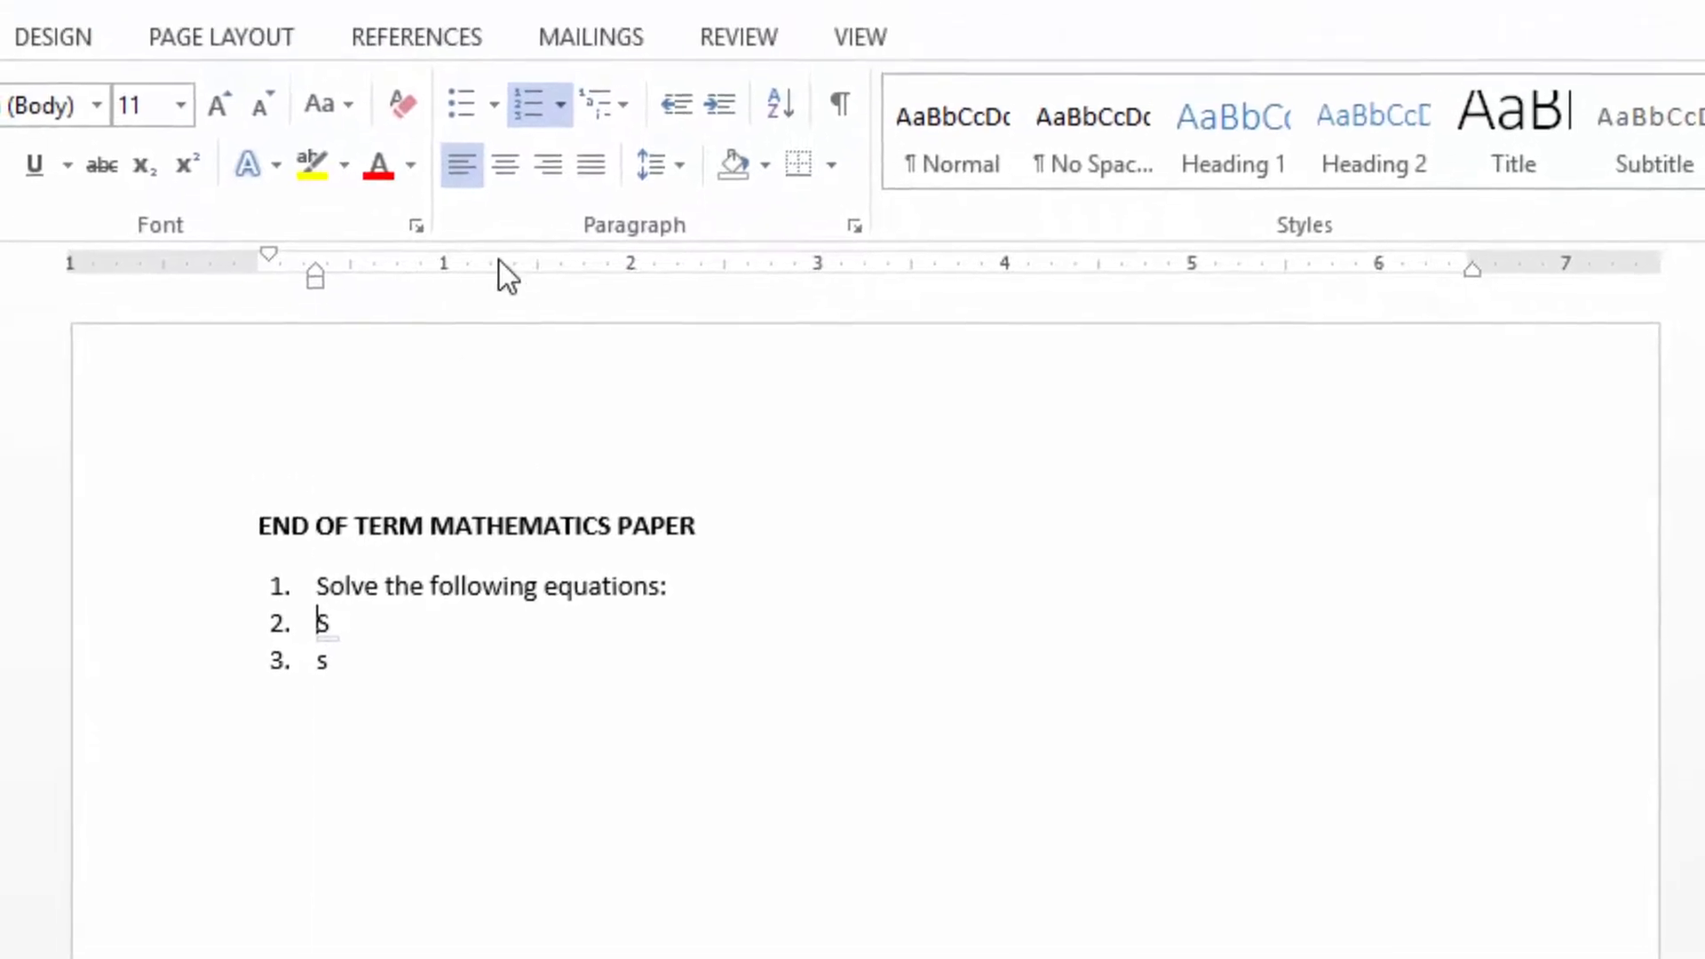
- Renumber the first placeholder item as lettered sub-item a) under question 1 and replace its text with "4 + 7"
{"action": "left_click", "coordinate": [526, 146]}
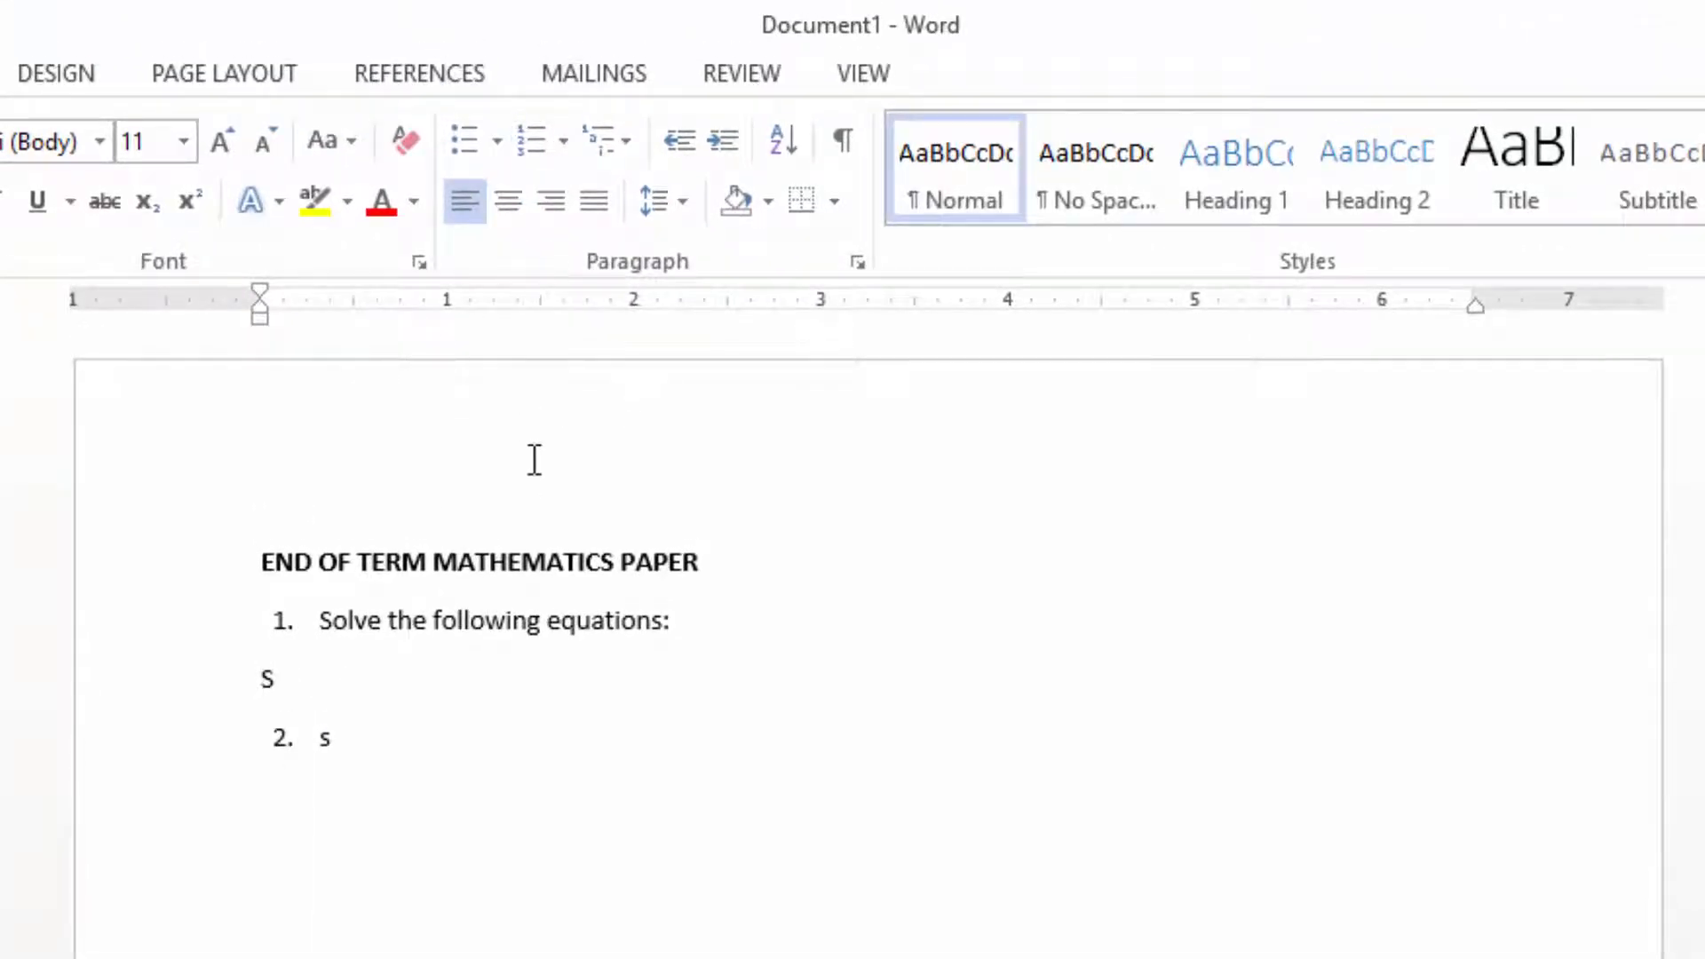
{"action": "left_click", "coordinate": [563, 144]}
{"action": "left_click", "coordinate": [267, 679]}
{"action": "left_click", "coordinate": [563, 142]}
{"action": "left_click", "coordinate": [894, 664]}
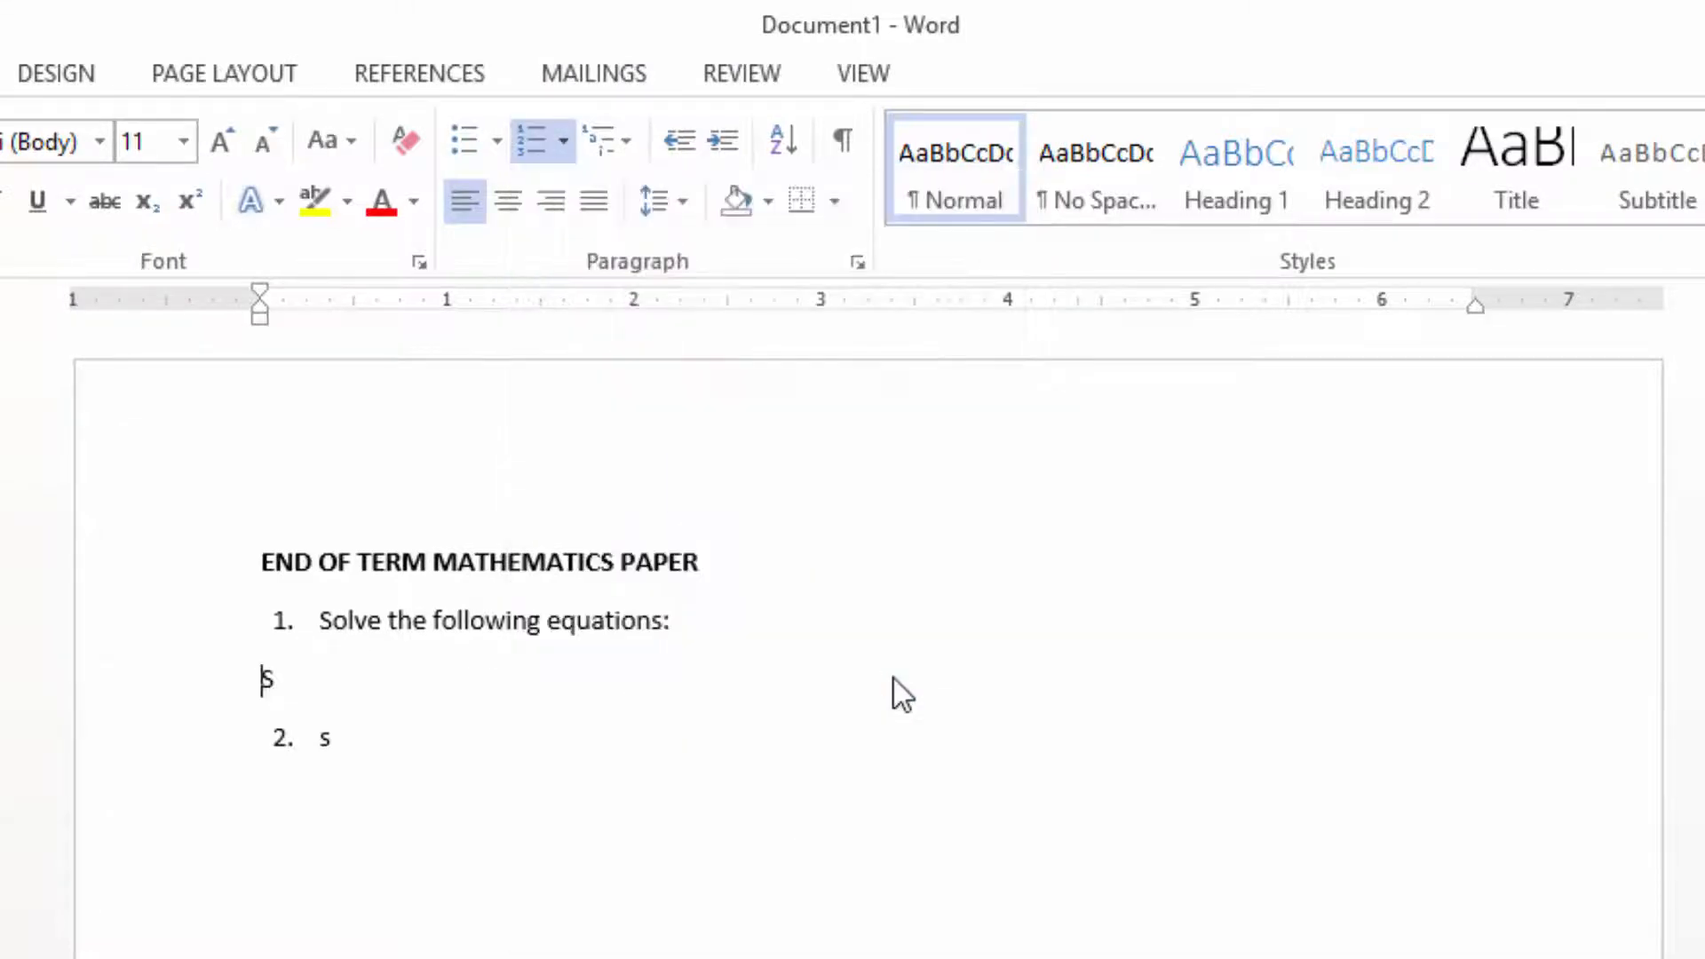
{"action": "left_click", "coordinate": [379, 664]}
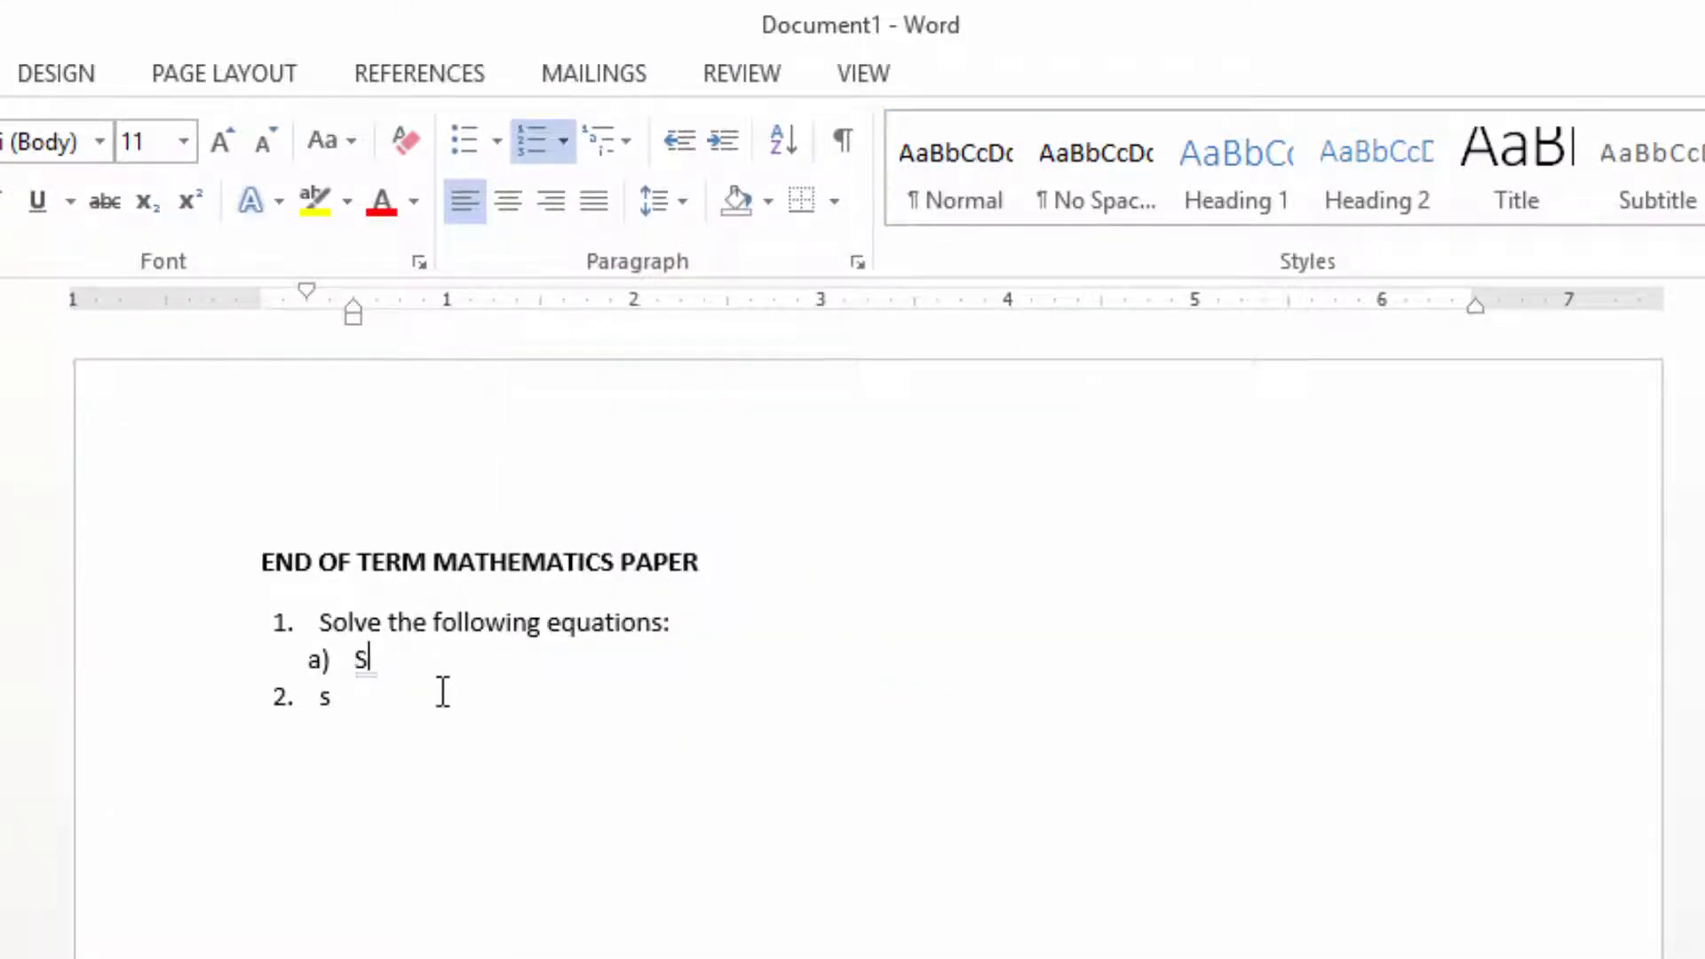
{"action": "key", "text": "BackSpace"}
{"action": "left_click", "coordinate": [372, 661]}
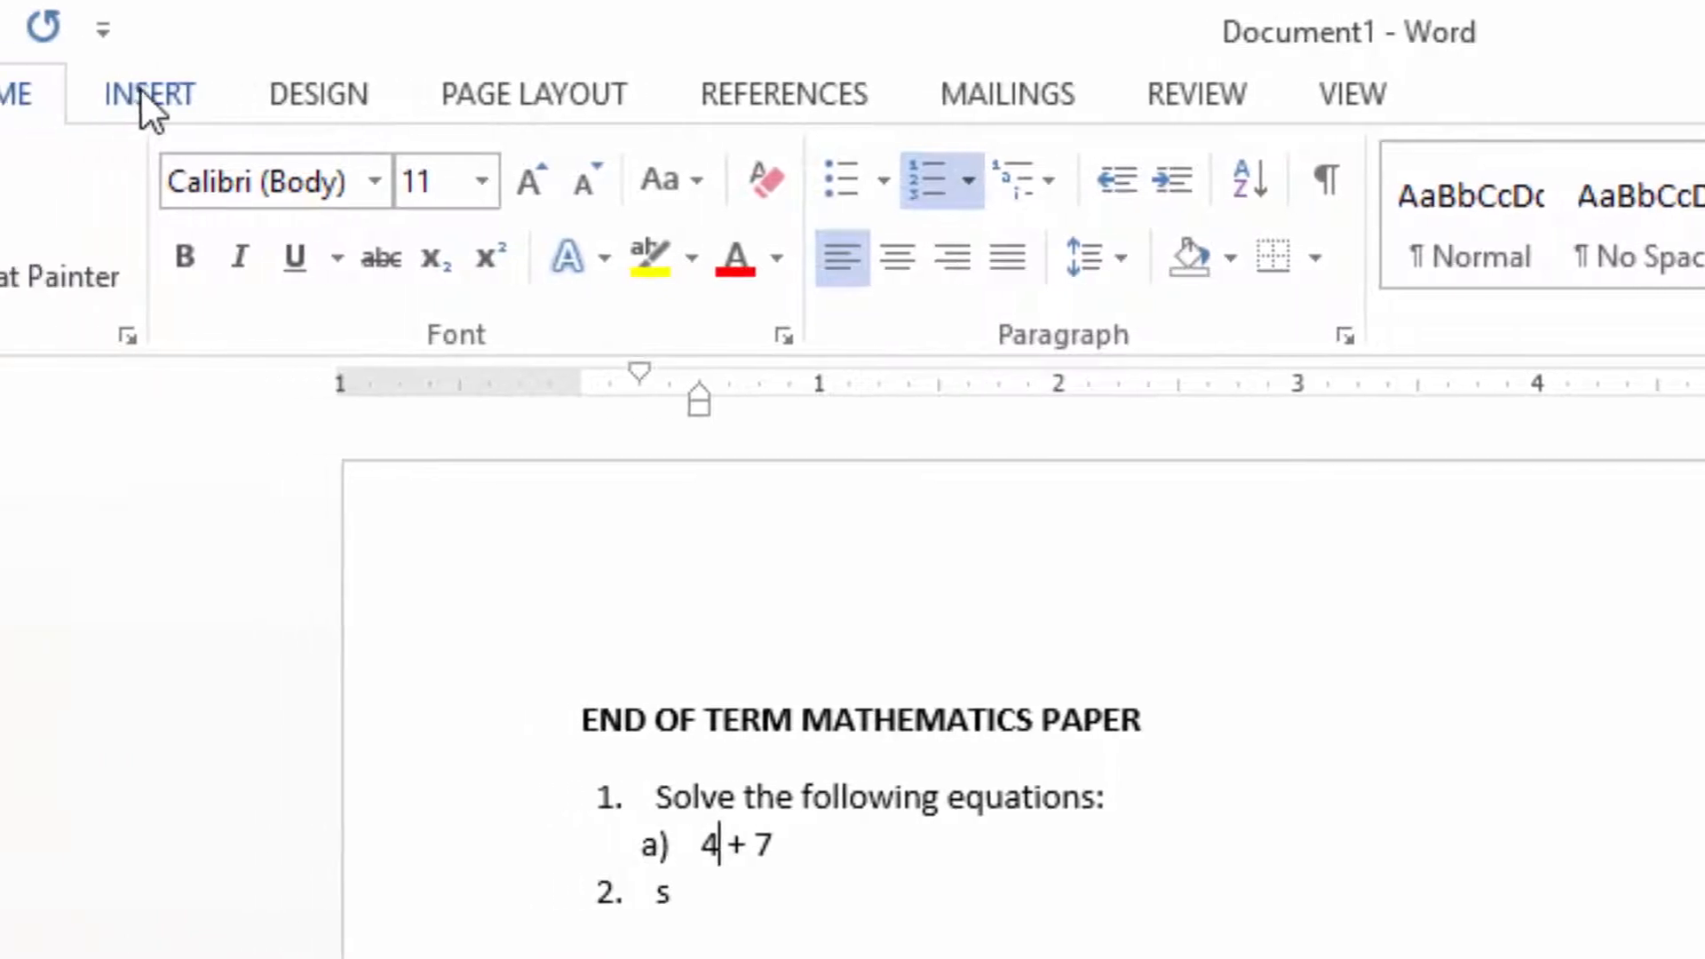
- Insert an equation with the stacked fraction 2/3 directly after the 4 in sub-item a)
{"action": "left_click", "coordinate": [145, 93]}
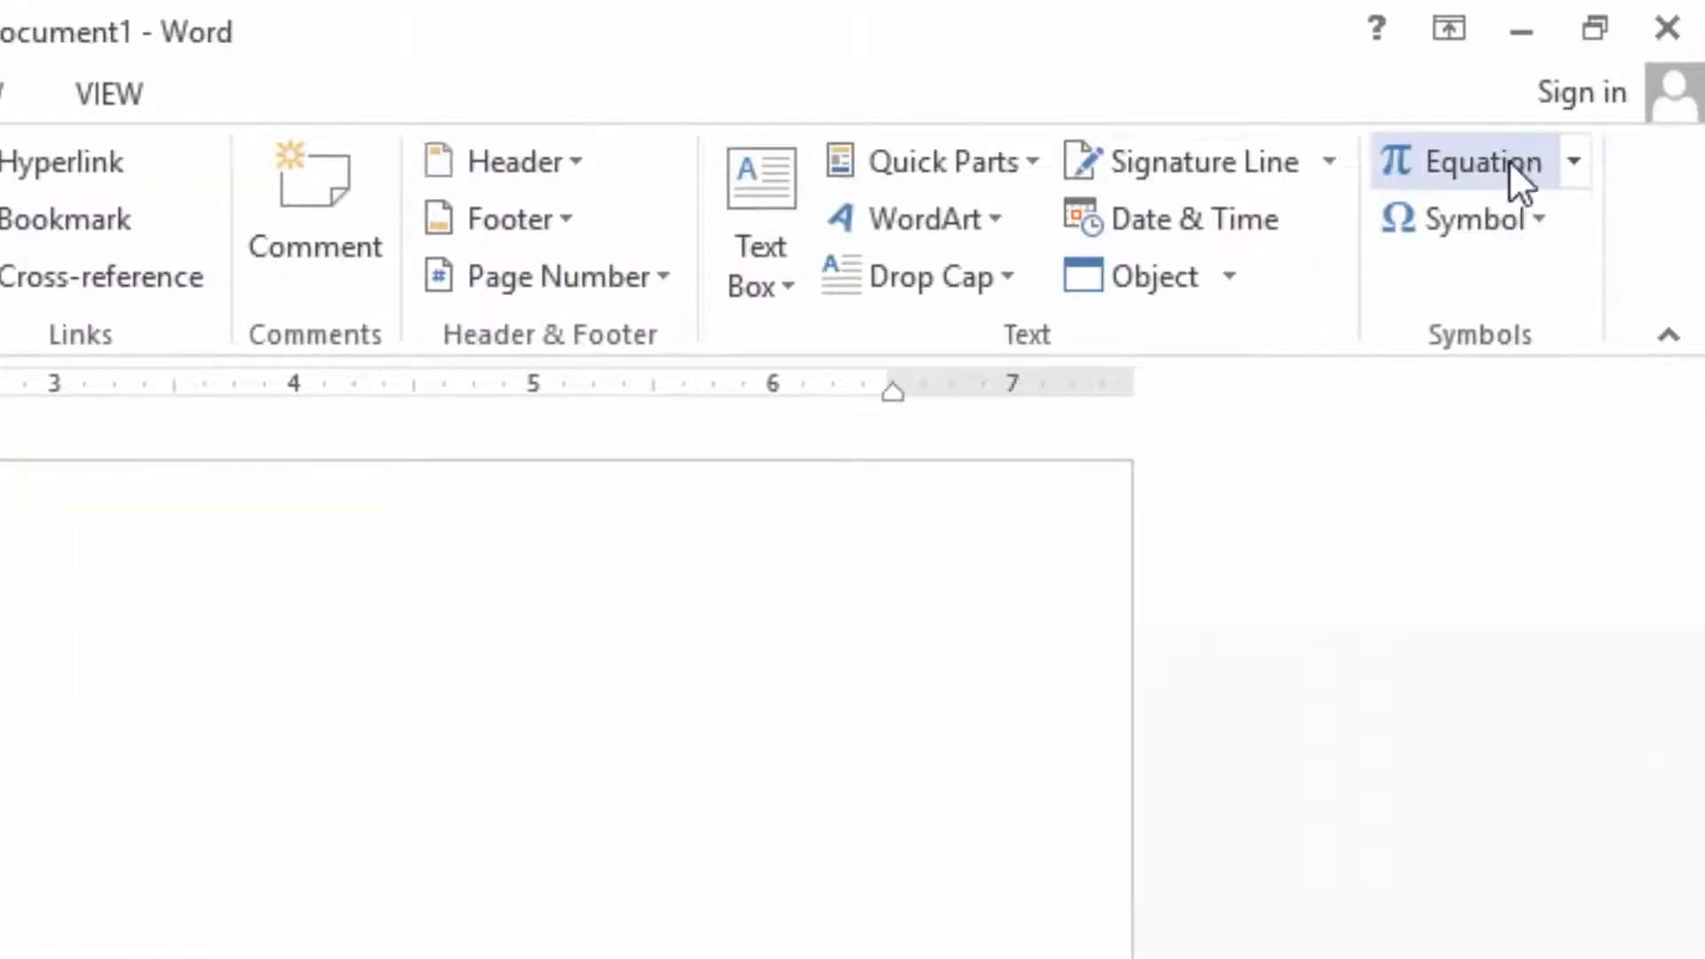
{"action": "left_click", "coordinate": [1505, 160]}
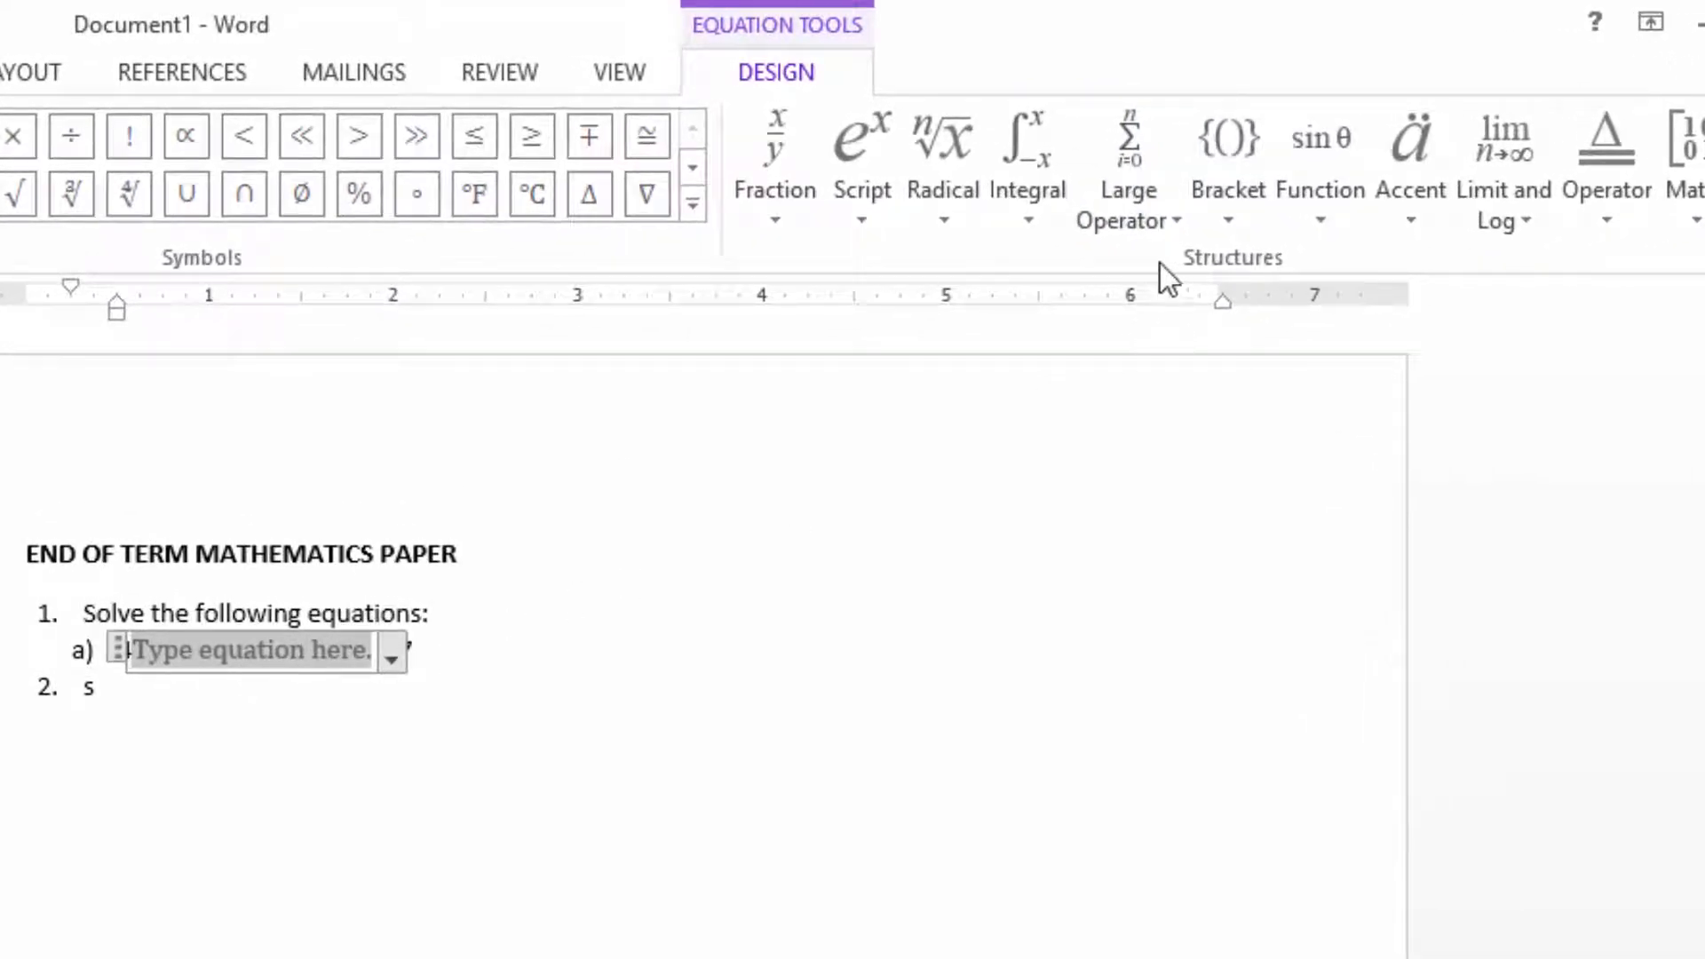
{"action": "left_click", "coordinate": [776, 209]}
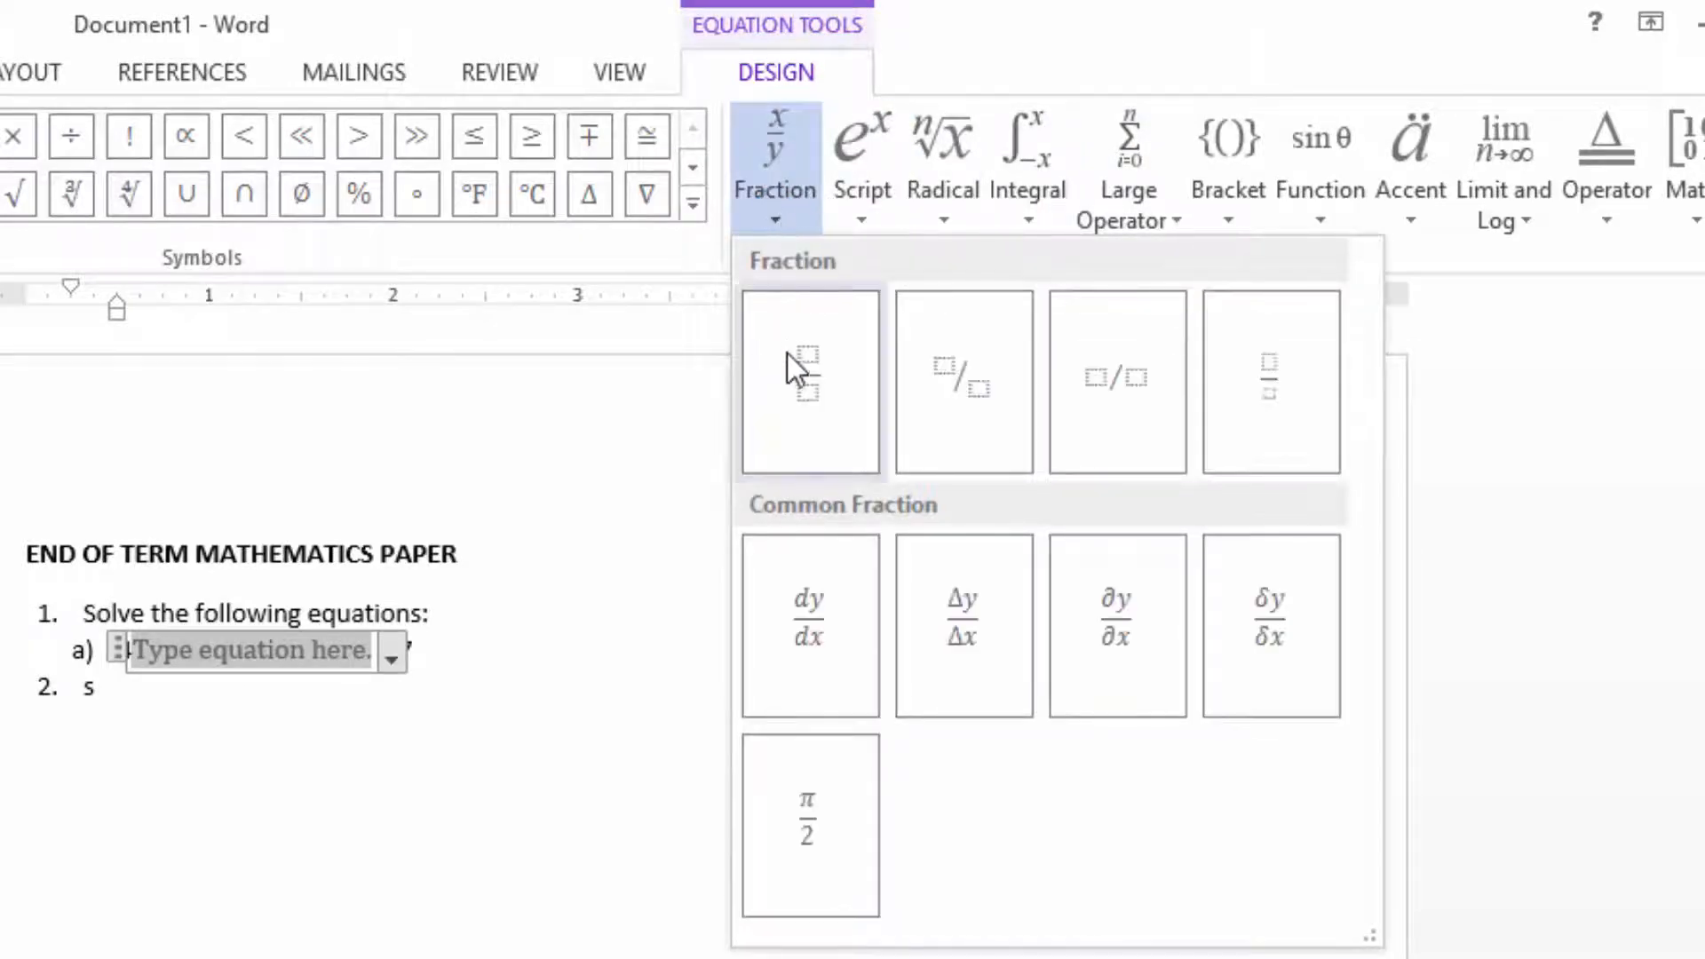
{"action": "left_click", "coordinate": [796, 404]}
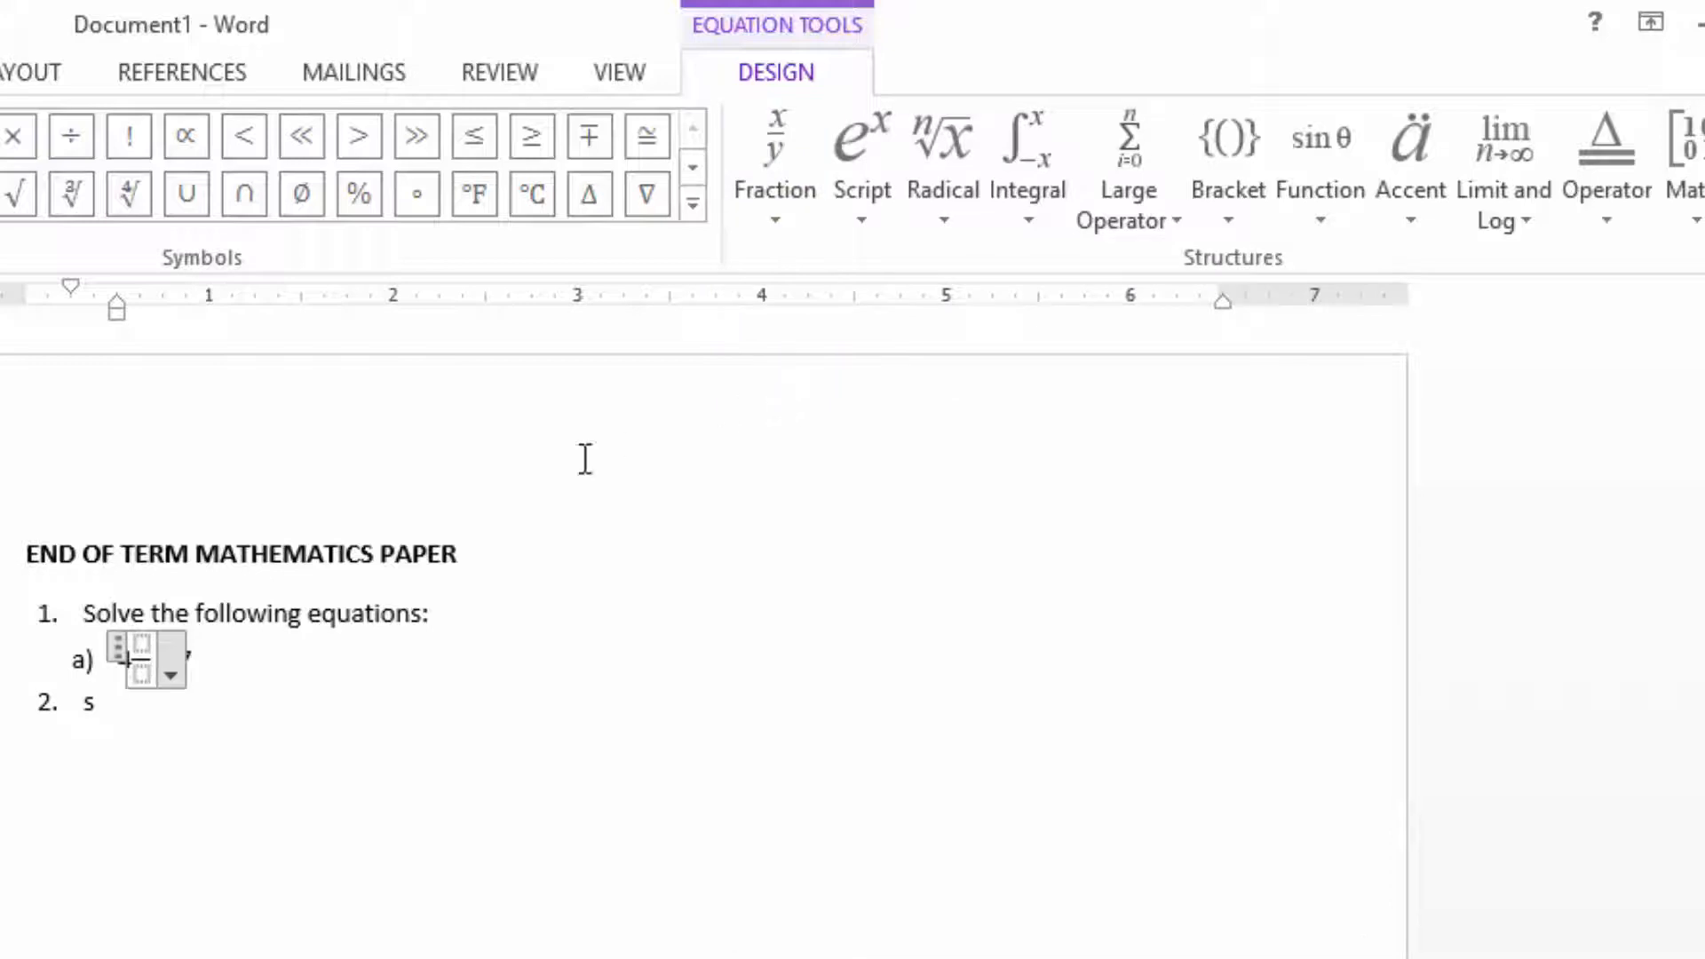
{"action": "left_click", "coordinate": [140, 645]}
{"action": "type", "text": "2"}
{"action": "left_click", "coordinate": [144, 673]}
{"action": "type", "text": "3"}
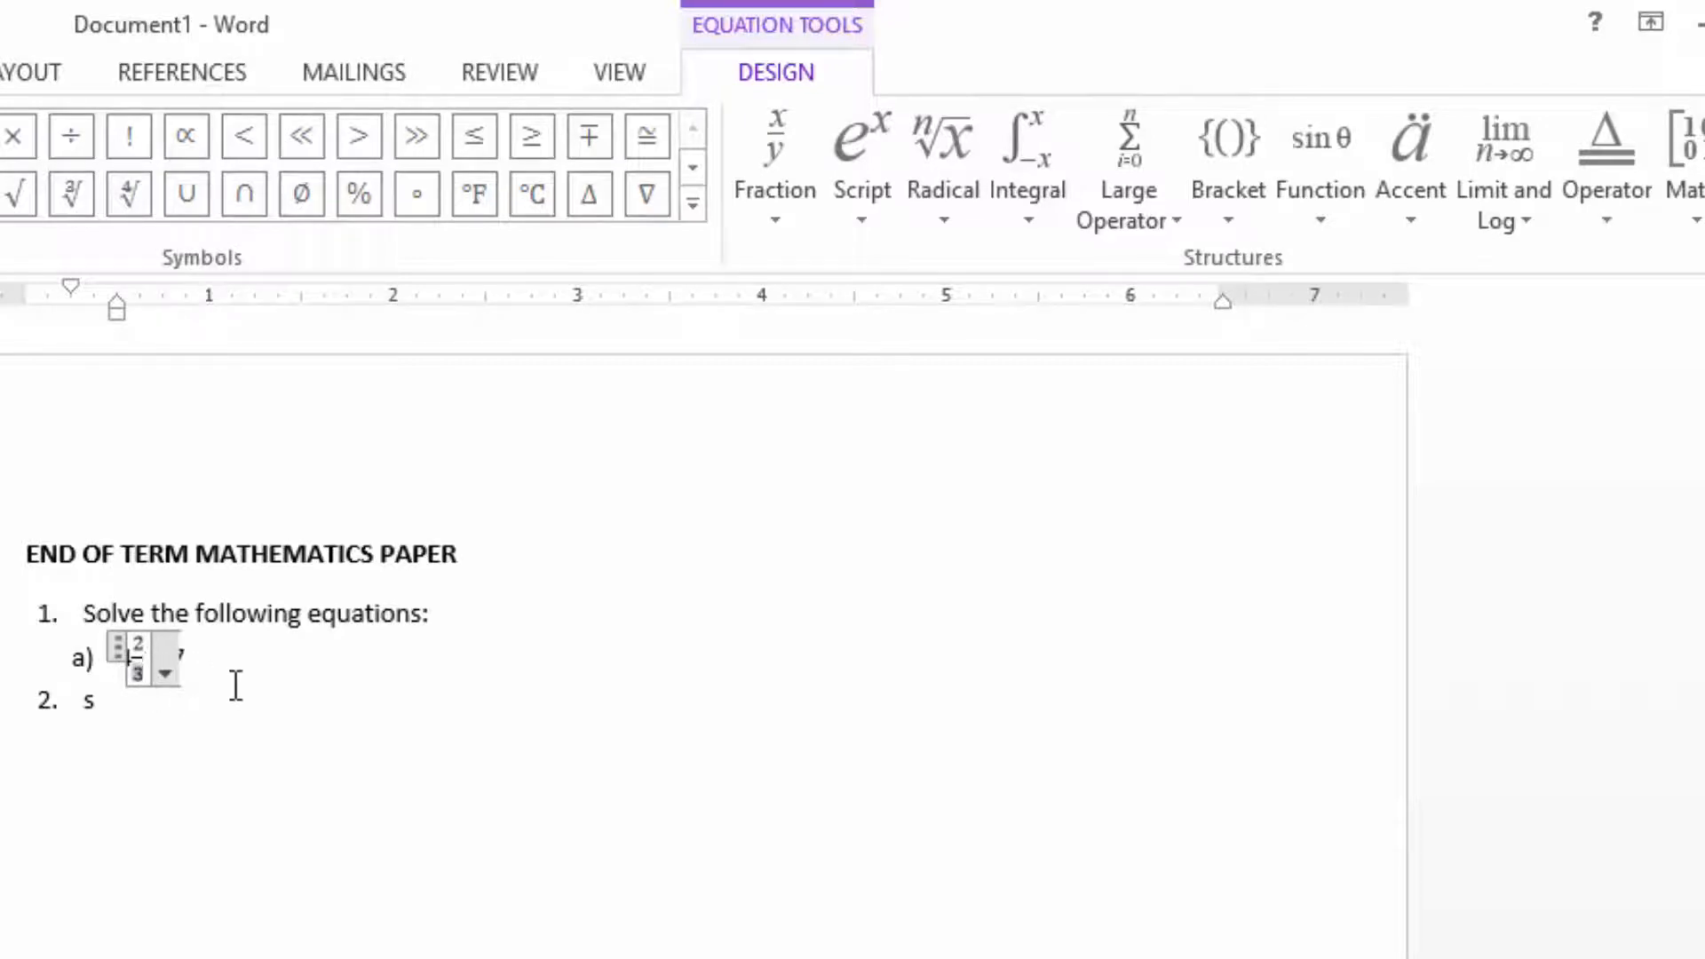
- Insert an equation with the stacked fraction 1/2 directly after the 7 in sub-item a)
{"action": "left_click", "coordinate": [223, 648]}
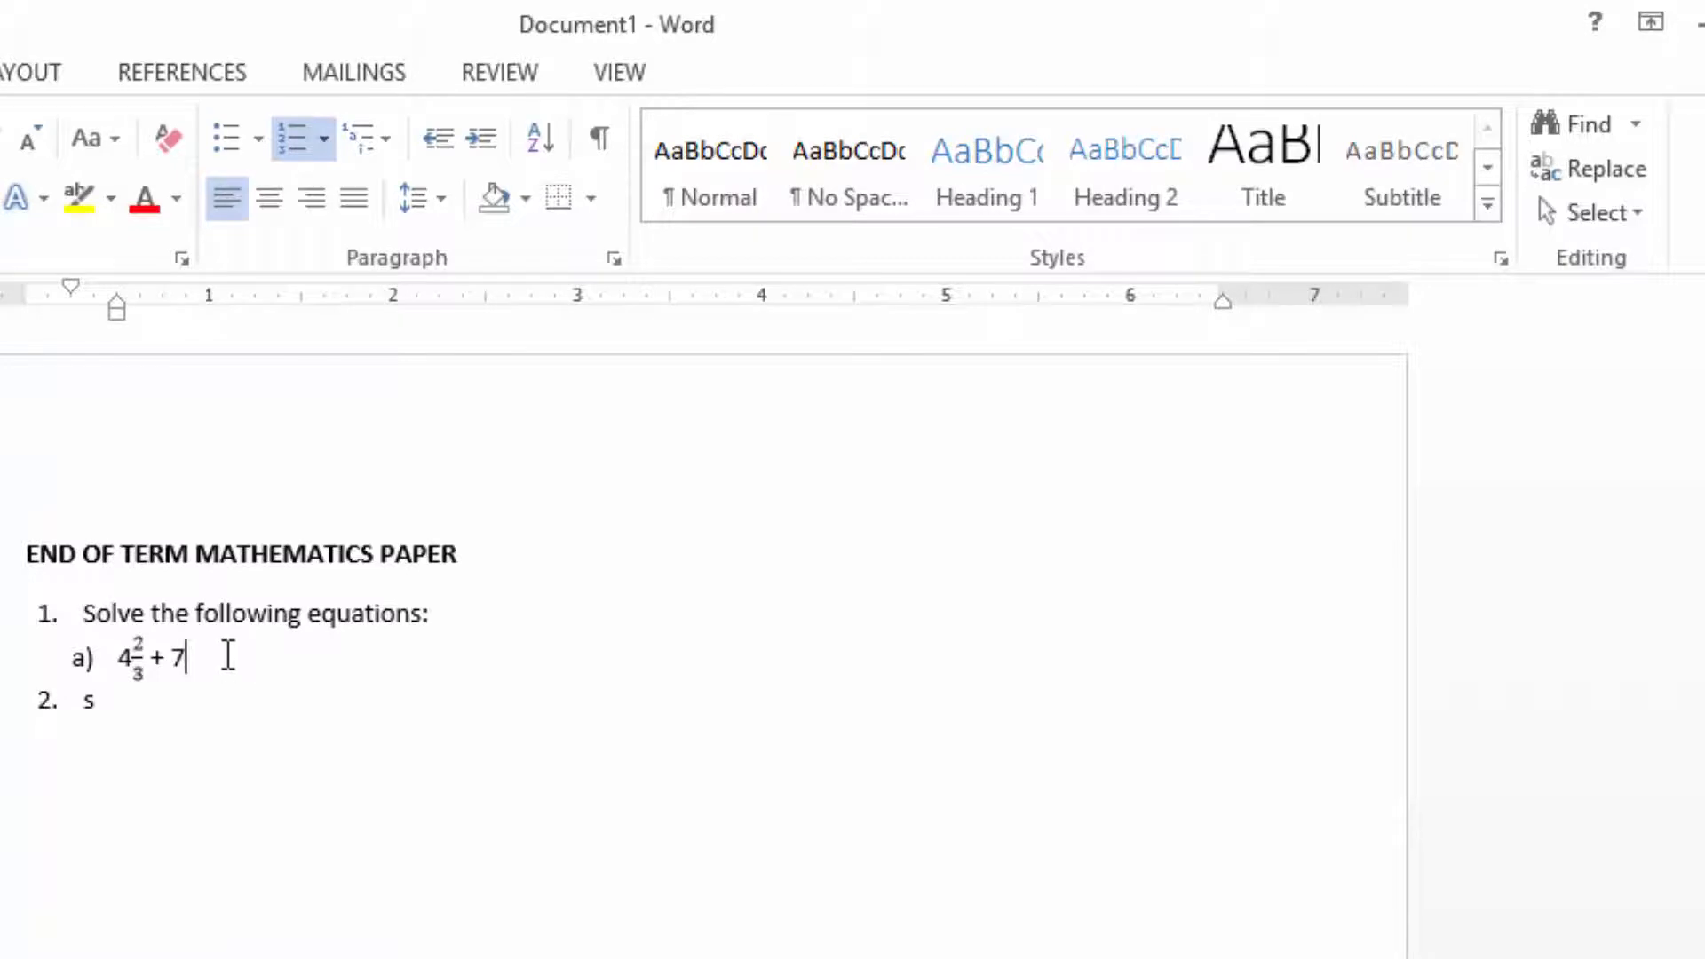
{"action": "left_click", "coordinate": [7, 82]}
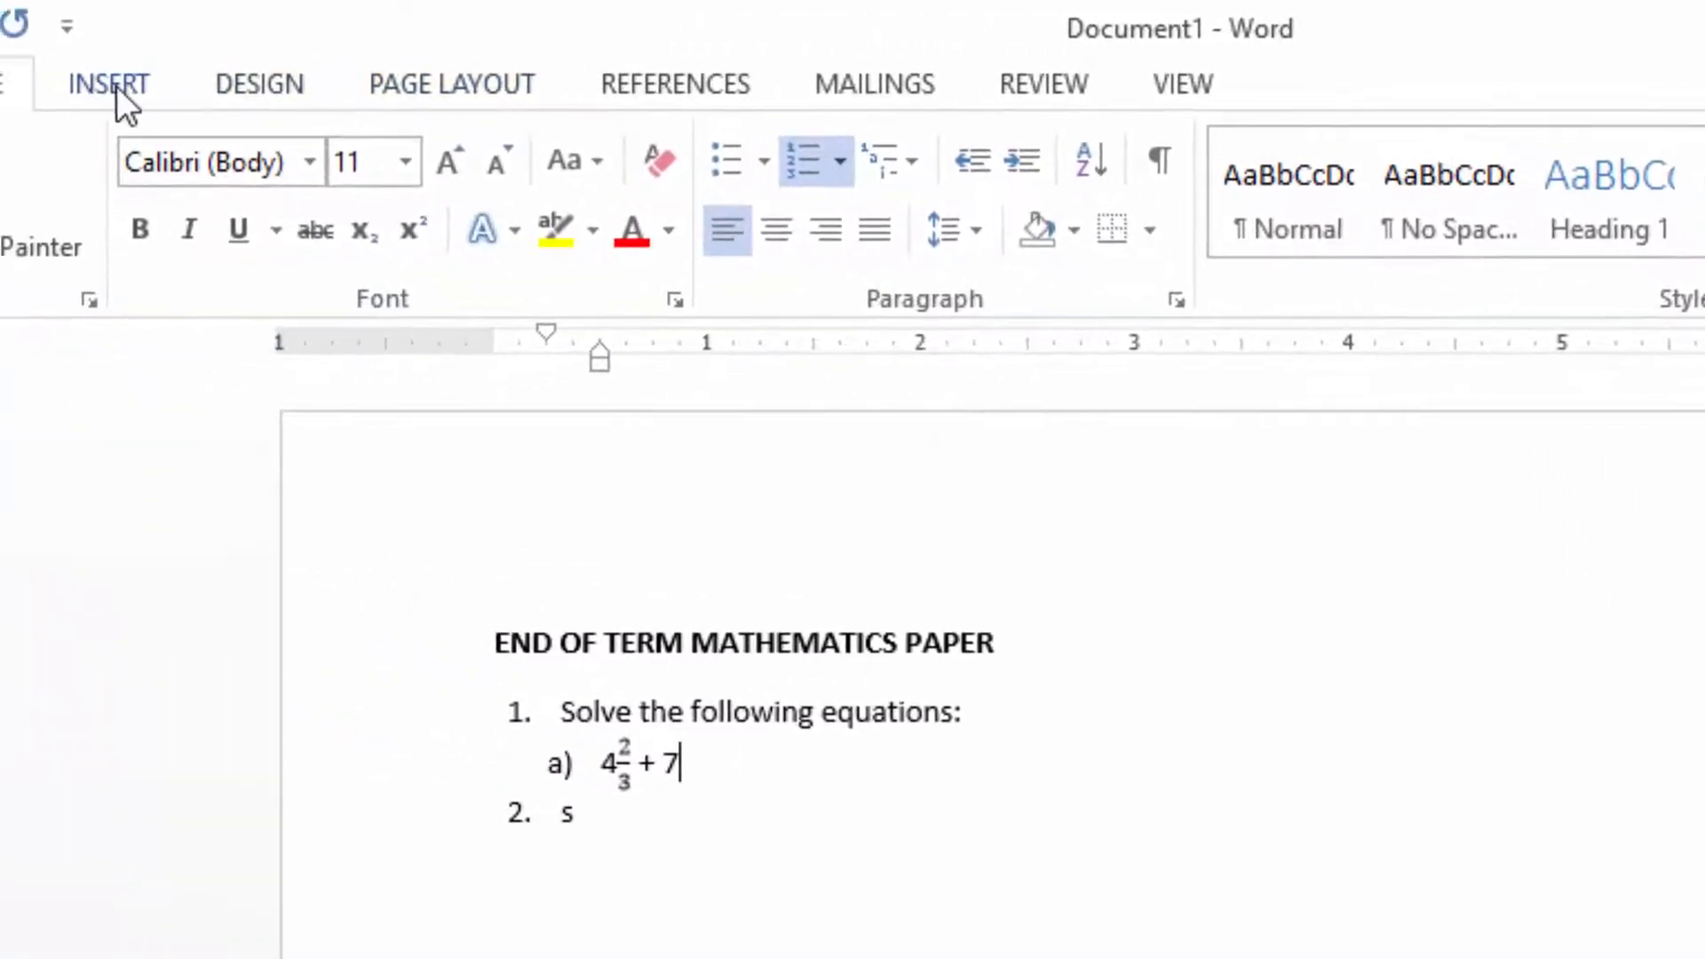
{"action": "left_click", "coordinate": [1510, 142]}
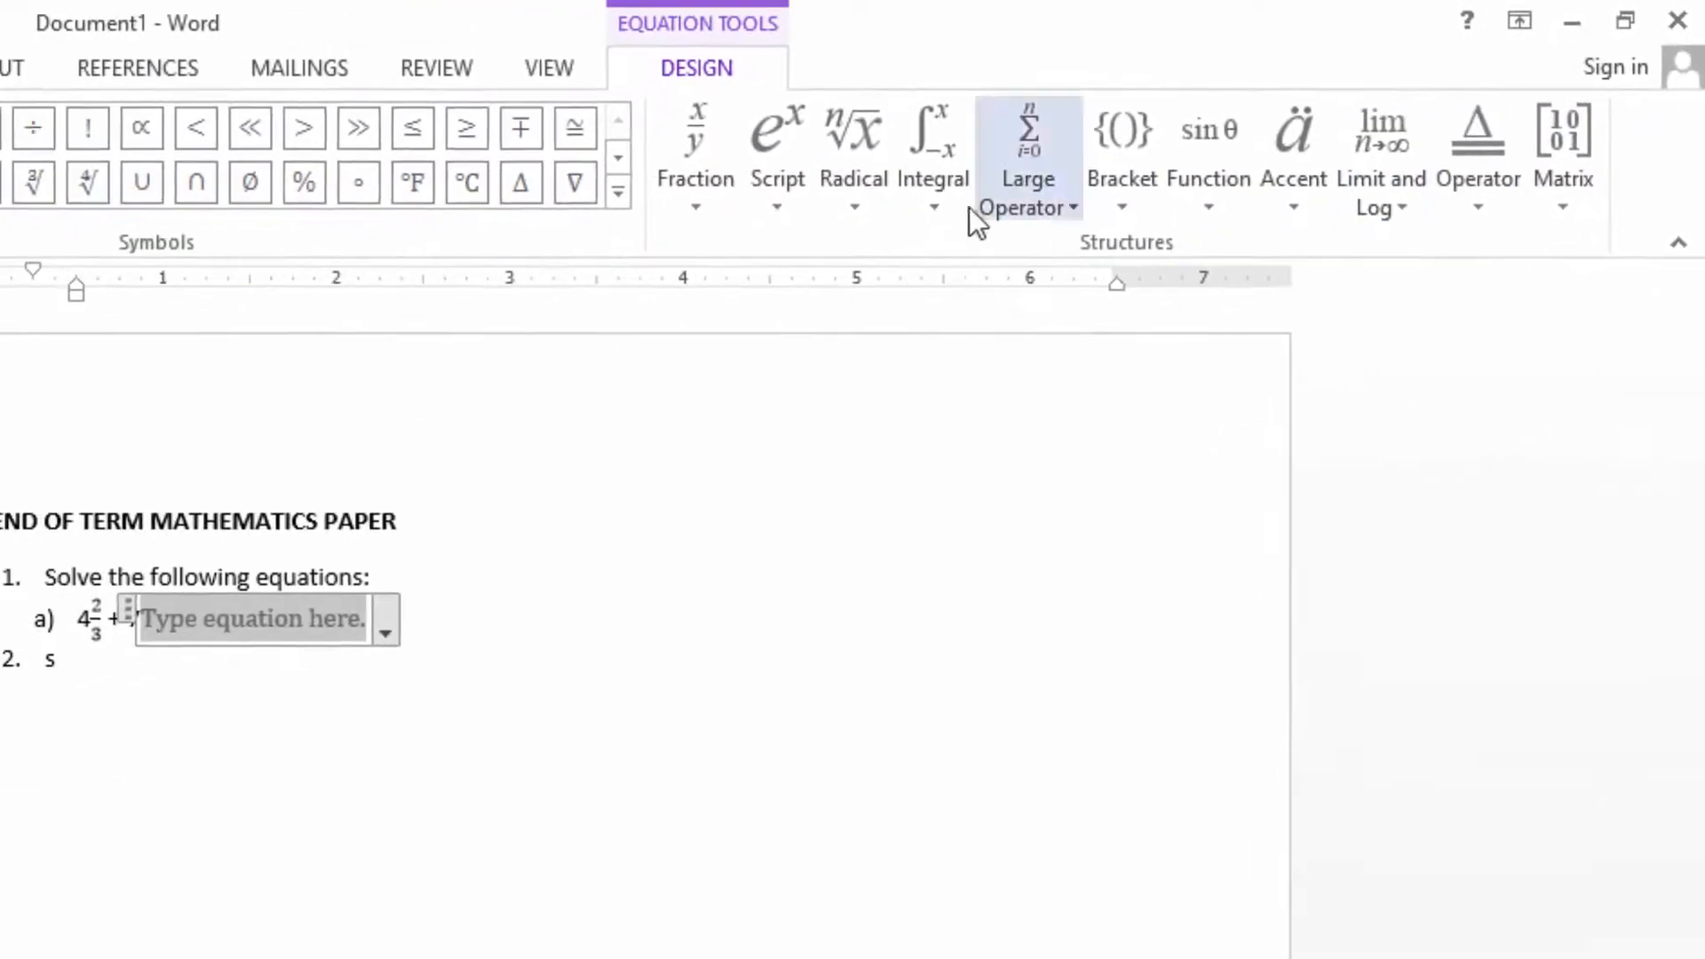
{"action": "left_click", "coordinate": [686, 194]}
{"action": "left_click", "coordinate": [719, 351]}
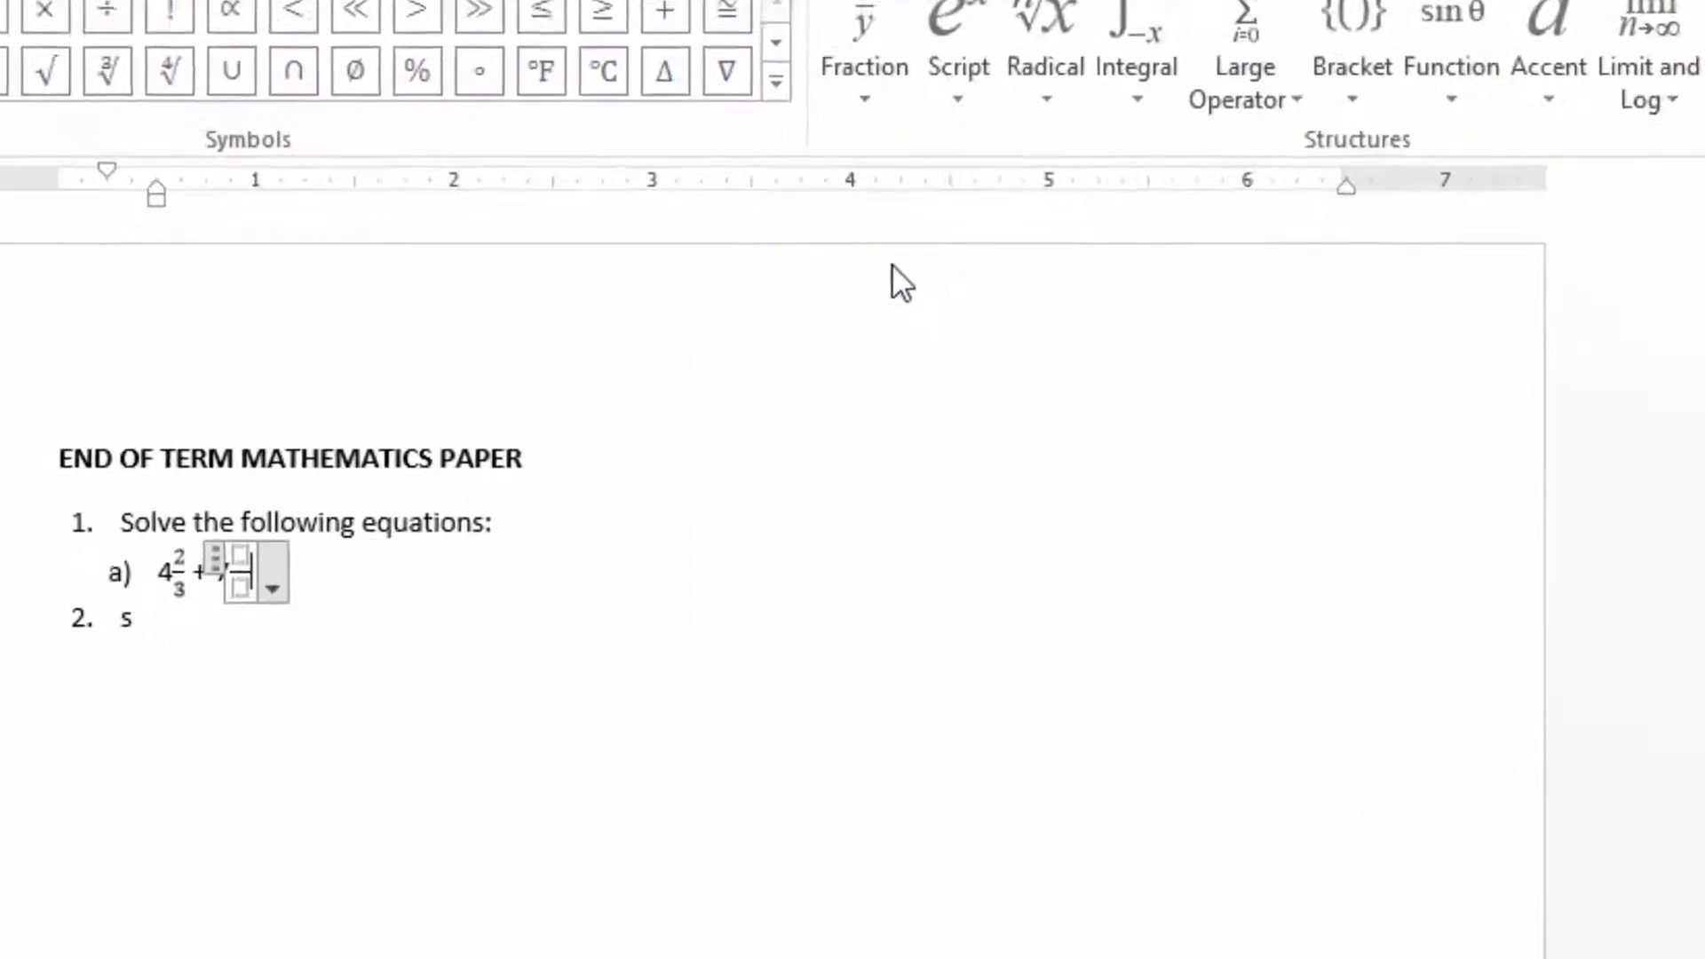
{"action": "left_click", "coordinate": [610, 355]}
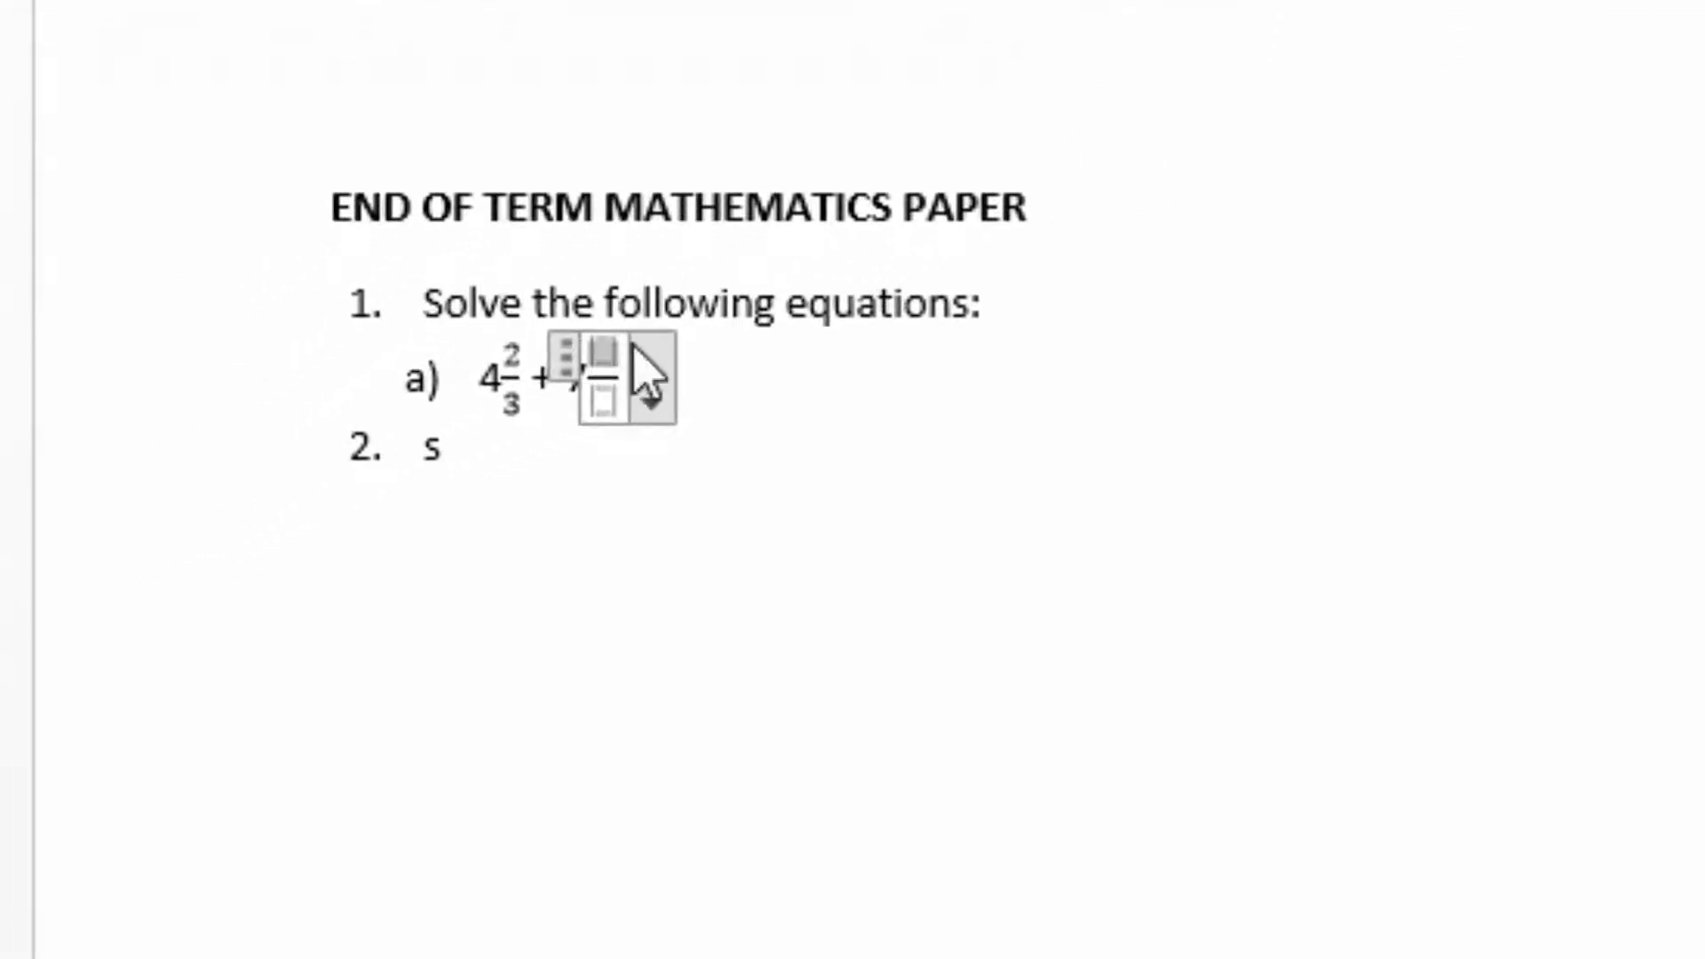
{"action": "type", "text": "1/"}
{"action": "left_click", "coordinate": [605, 398]}
{"action": "type", "text": "2"}
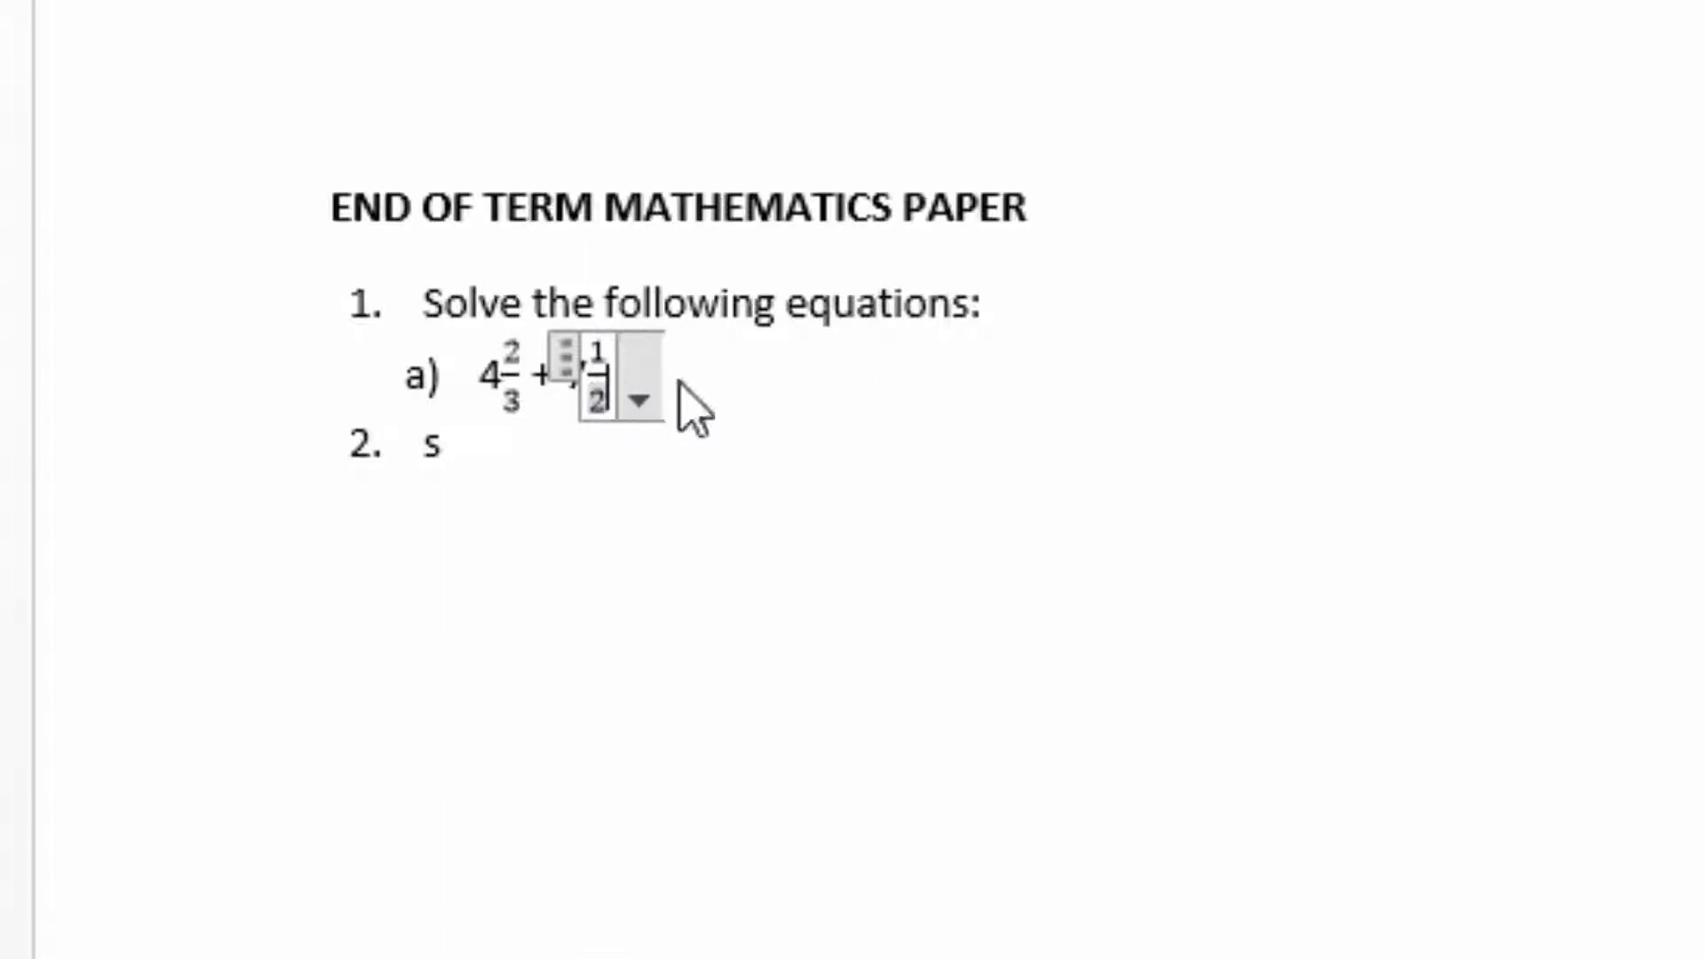
- End the expression in sub-item a) with an equals sign and start sub-item b)
{"action": "left_click", "coordinate": [971, 384]}
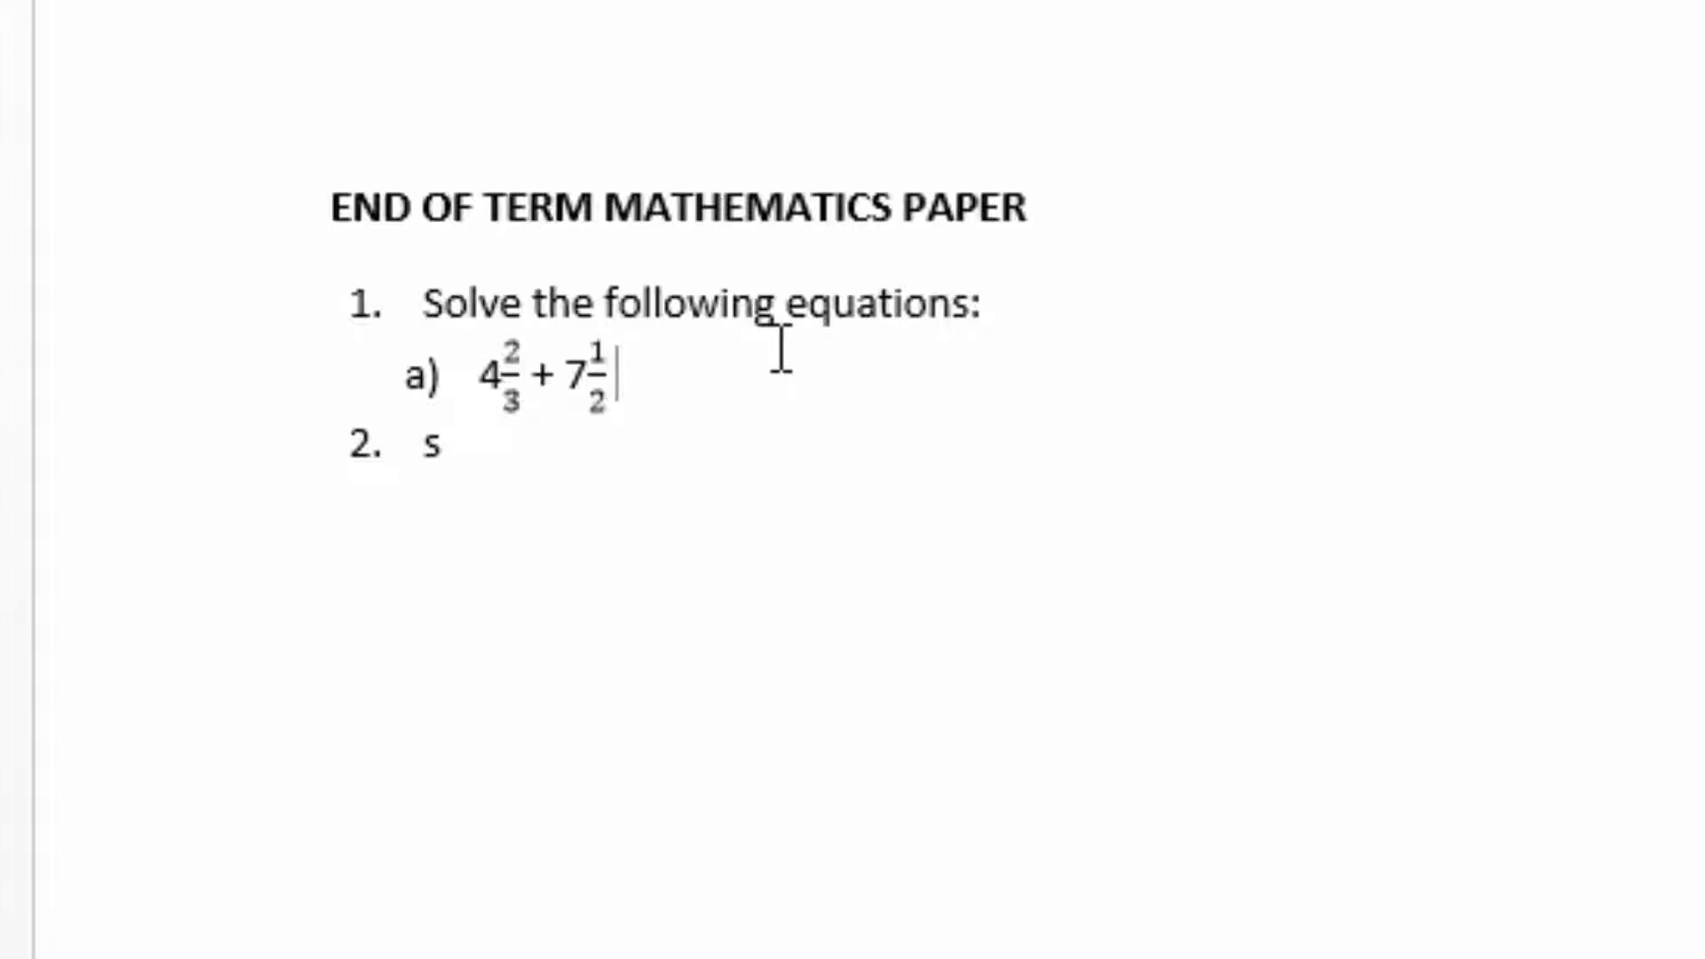
{"action": "type", "text": "="}
{"action": "key", "text": "Return"}
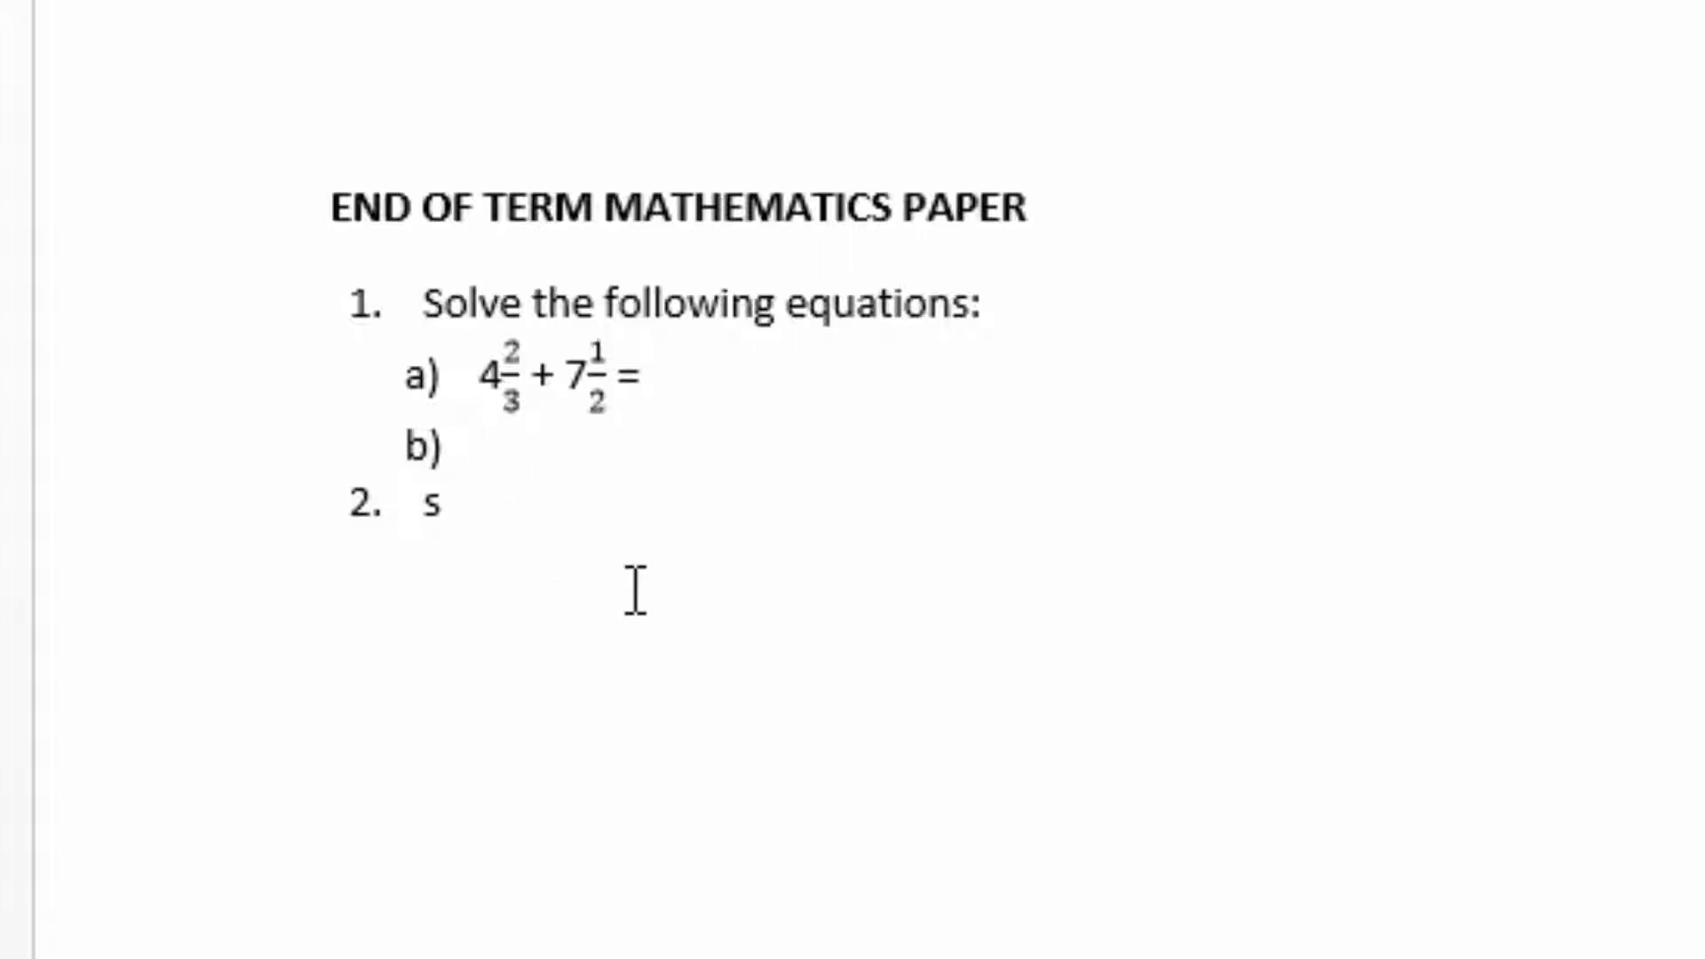
- Start sub-item b) with the number 2 and insert an equation with the stacked fraction 1/2 directly after it
{"action": "left_click", "coordinate": [724, 386]}
{"action": "left_click", "coordinate": [510, 447]}
{"action": "left_click", "coordinate": [236, 86]}
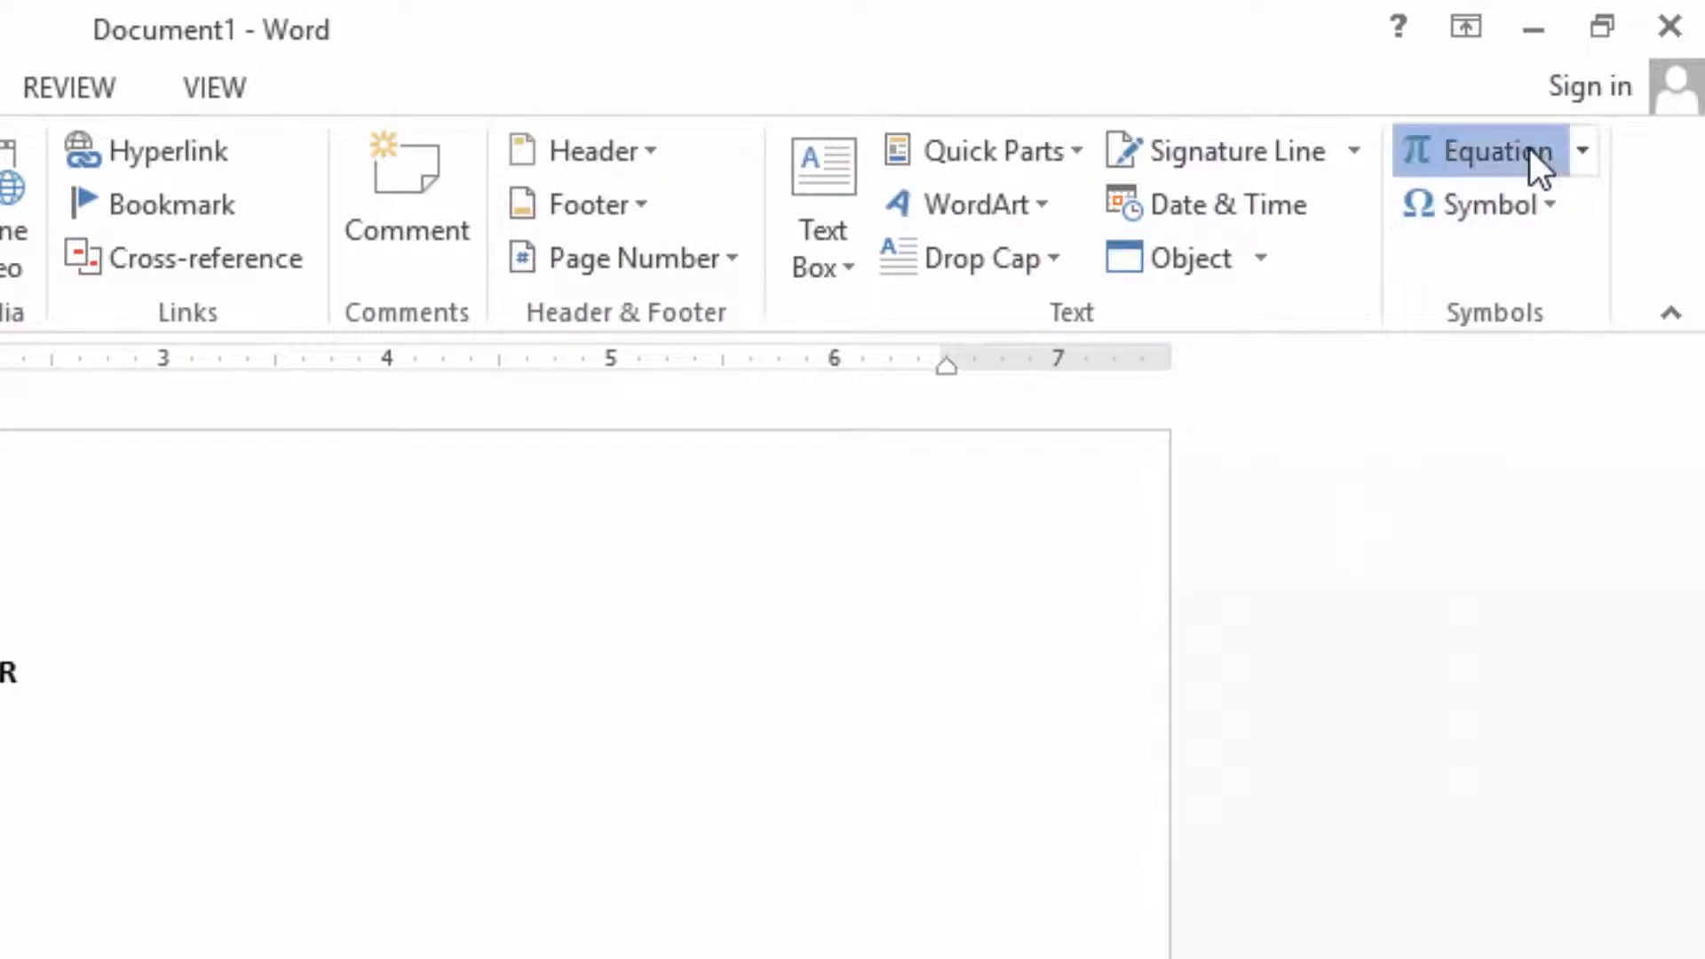
{"action": "left_click", "coordinate": [1529, 148]}
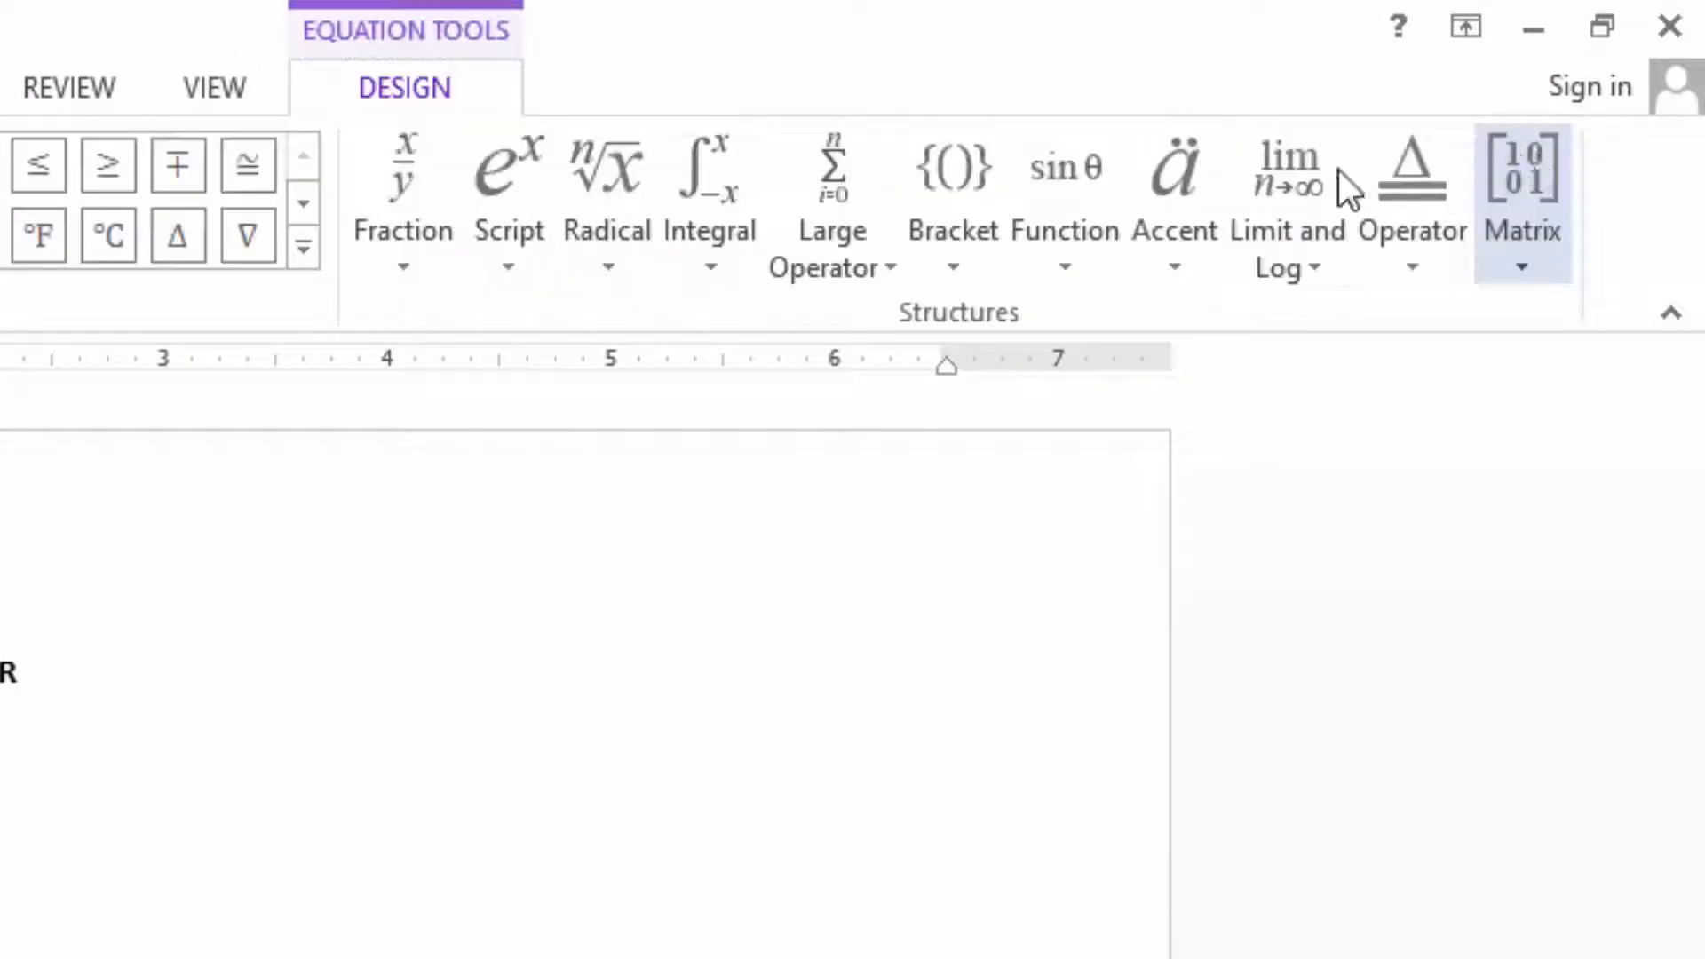
{"action": "left_click", "coordinate": [405, 260]}
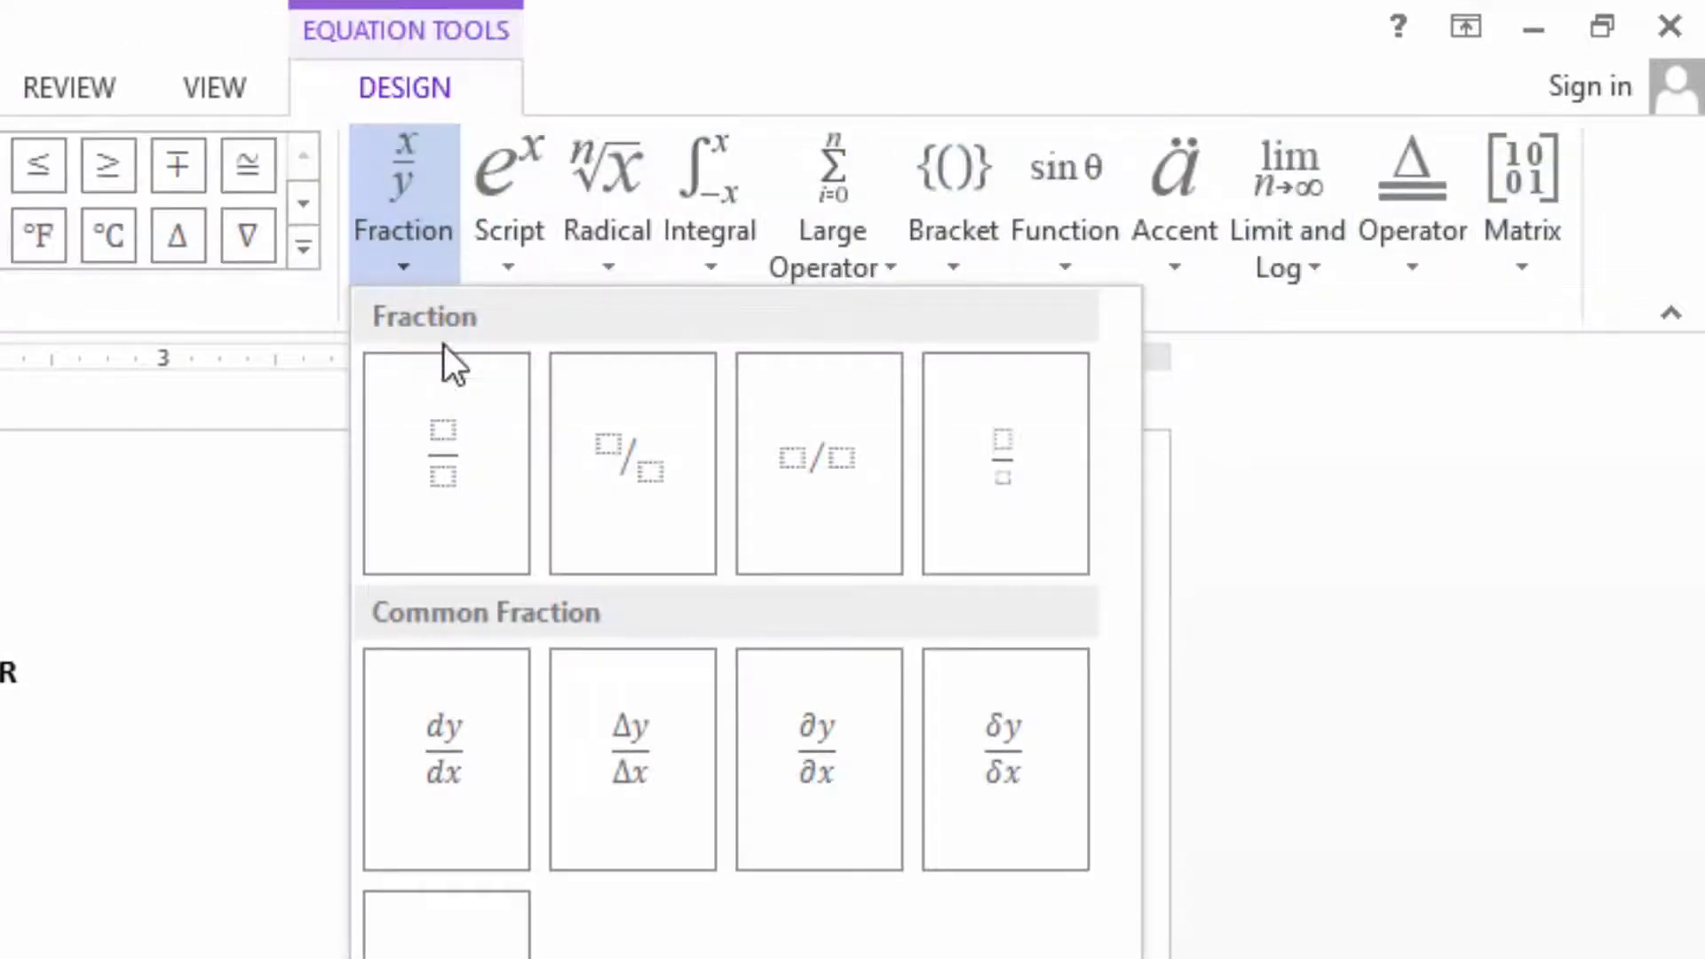
{"action": "left_click", "coordinate": [446, 426]}
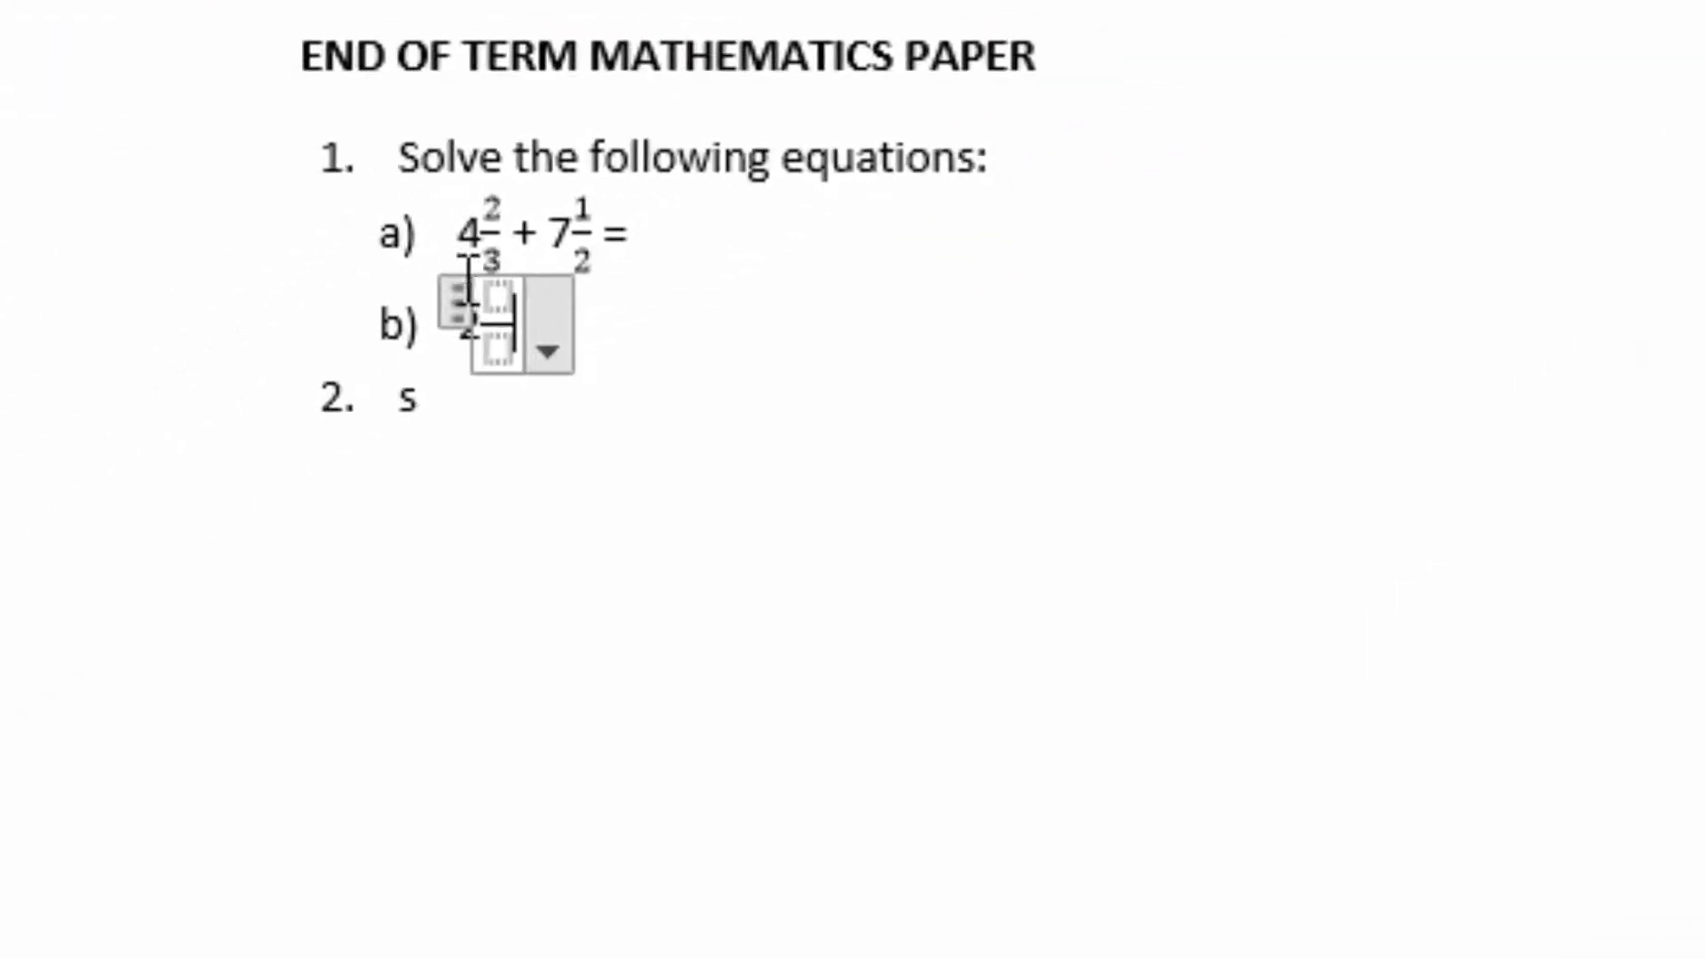
{"action": "left_click", "coordinate": [500, 296]}
{"action": "type", "text": "1"}
{"action": "left_click", "coordinate": [502, 346]}
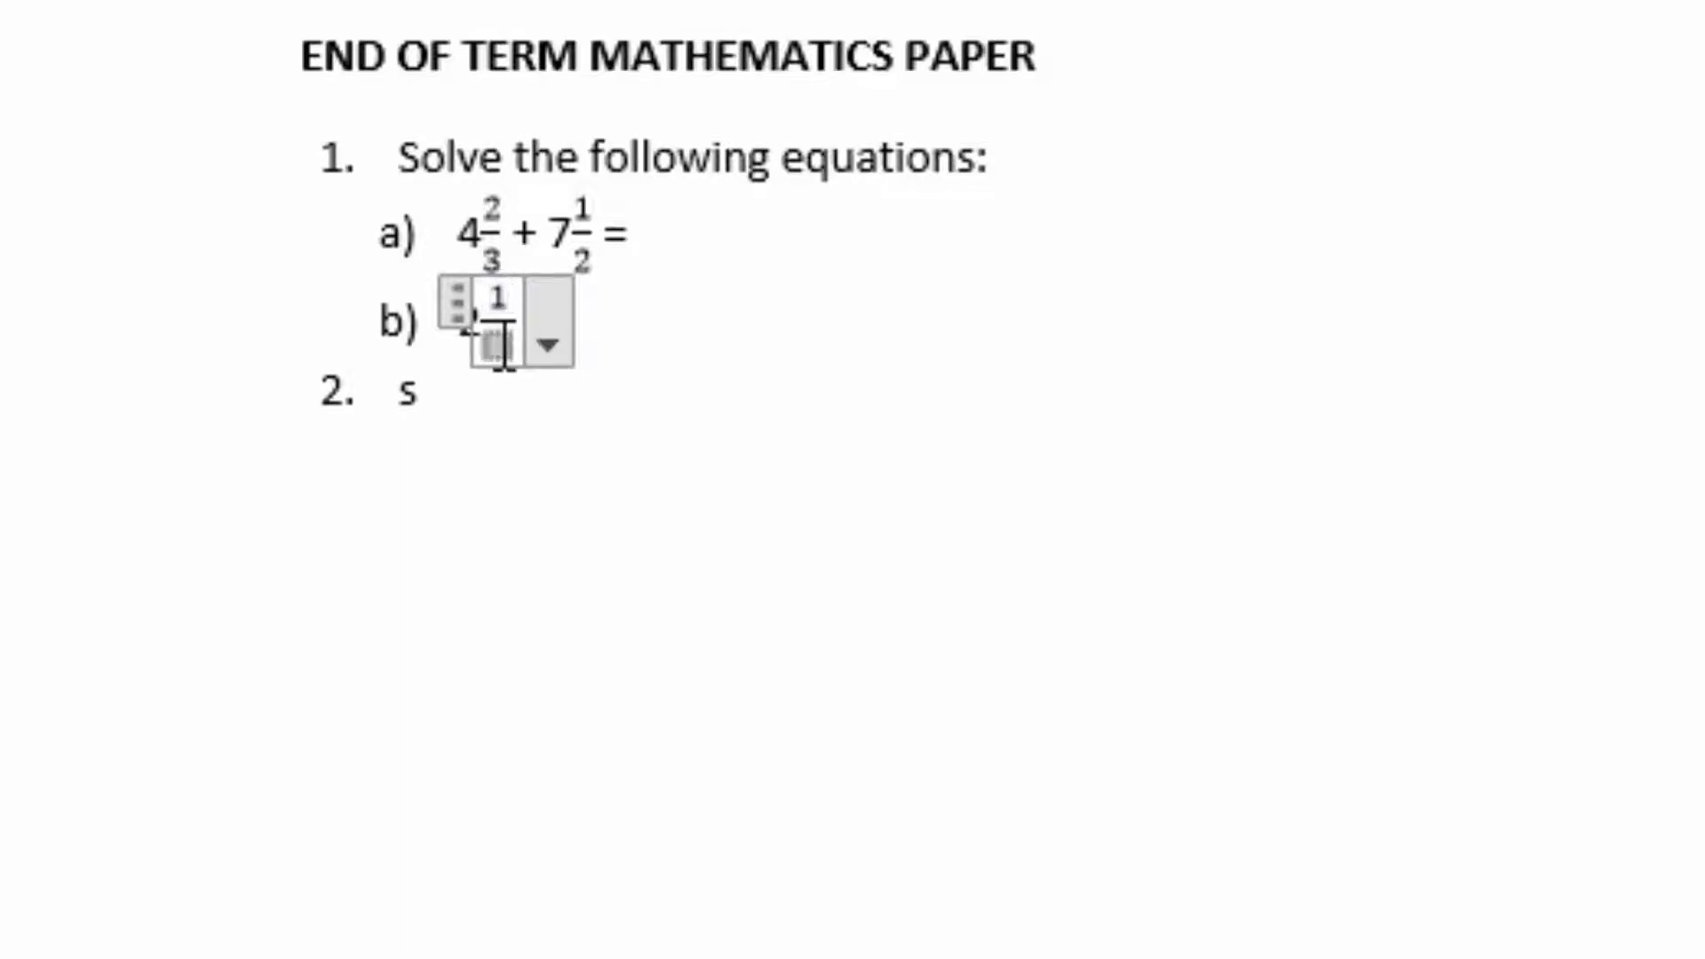
{"action": "type", "text": "2"}
- Continue sub-item b) with a plus sign, an equation with the stacked fraction 1/4 and a closing equals sign
{"action": "left_click", "coordinate": [769, 323]}
{"action": "type", "text": "+"}
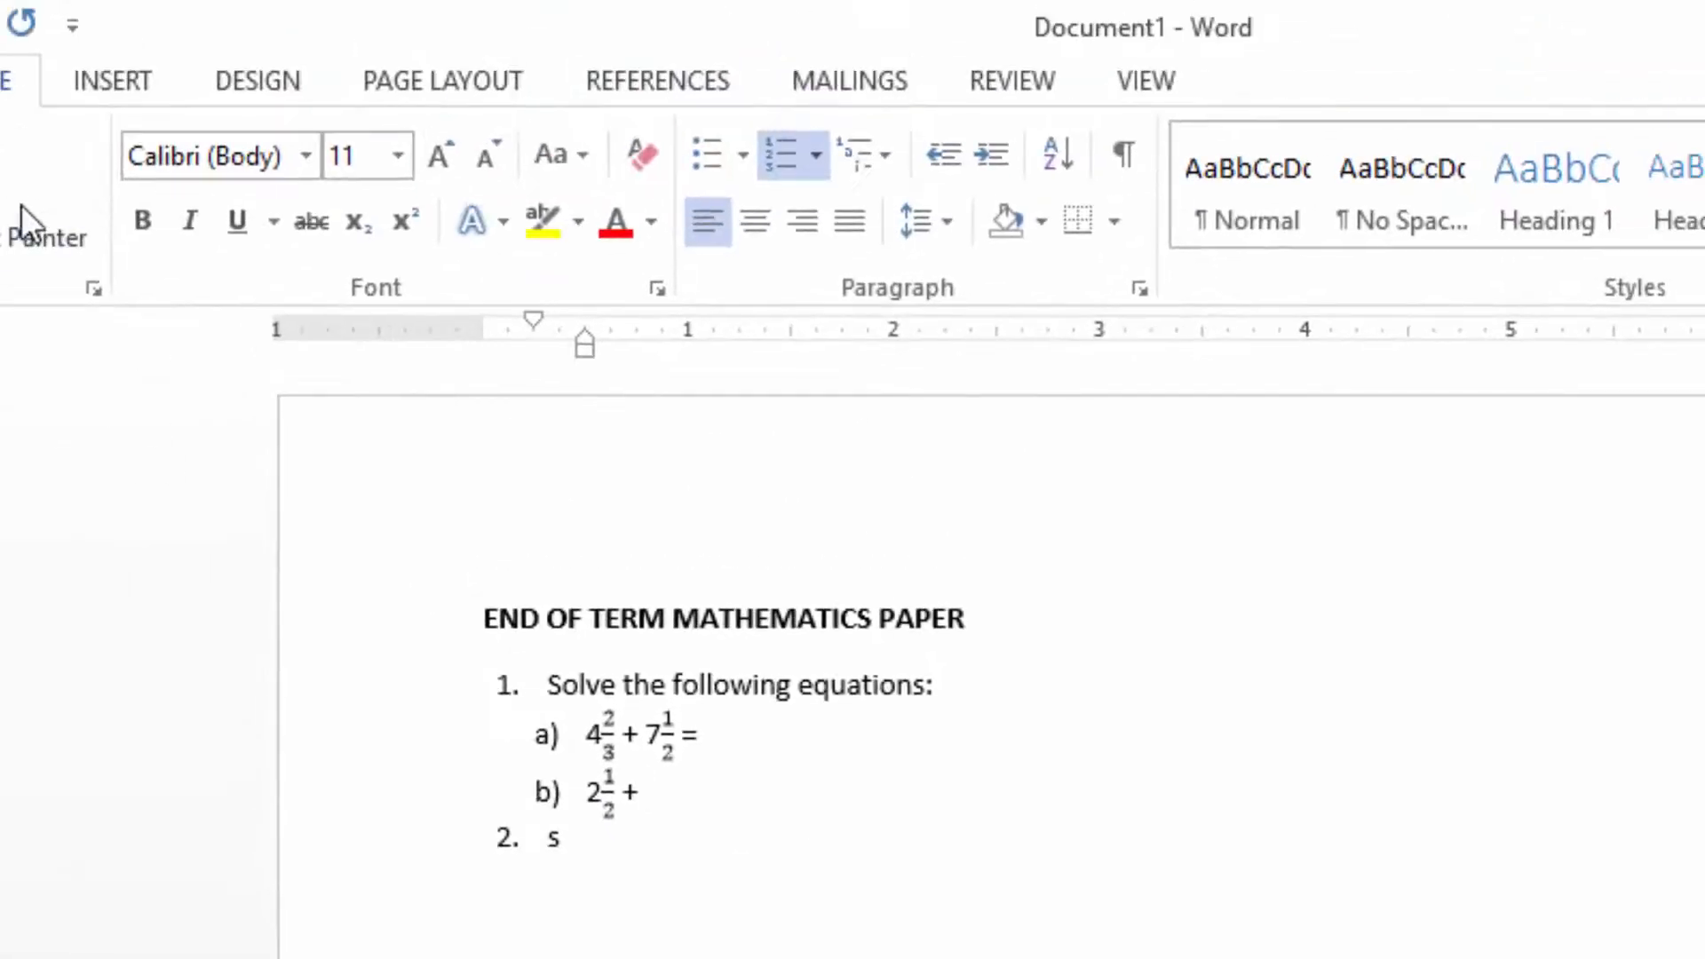
{"action": "left_click", "coordinate": [96, 80]}
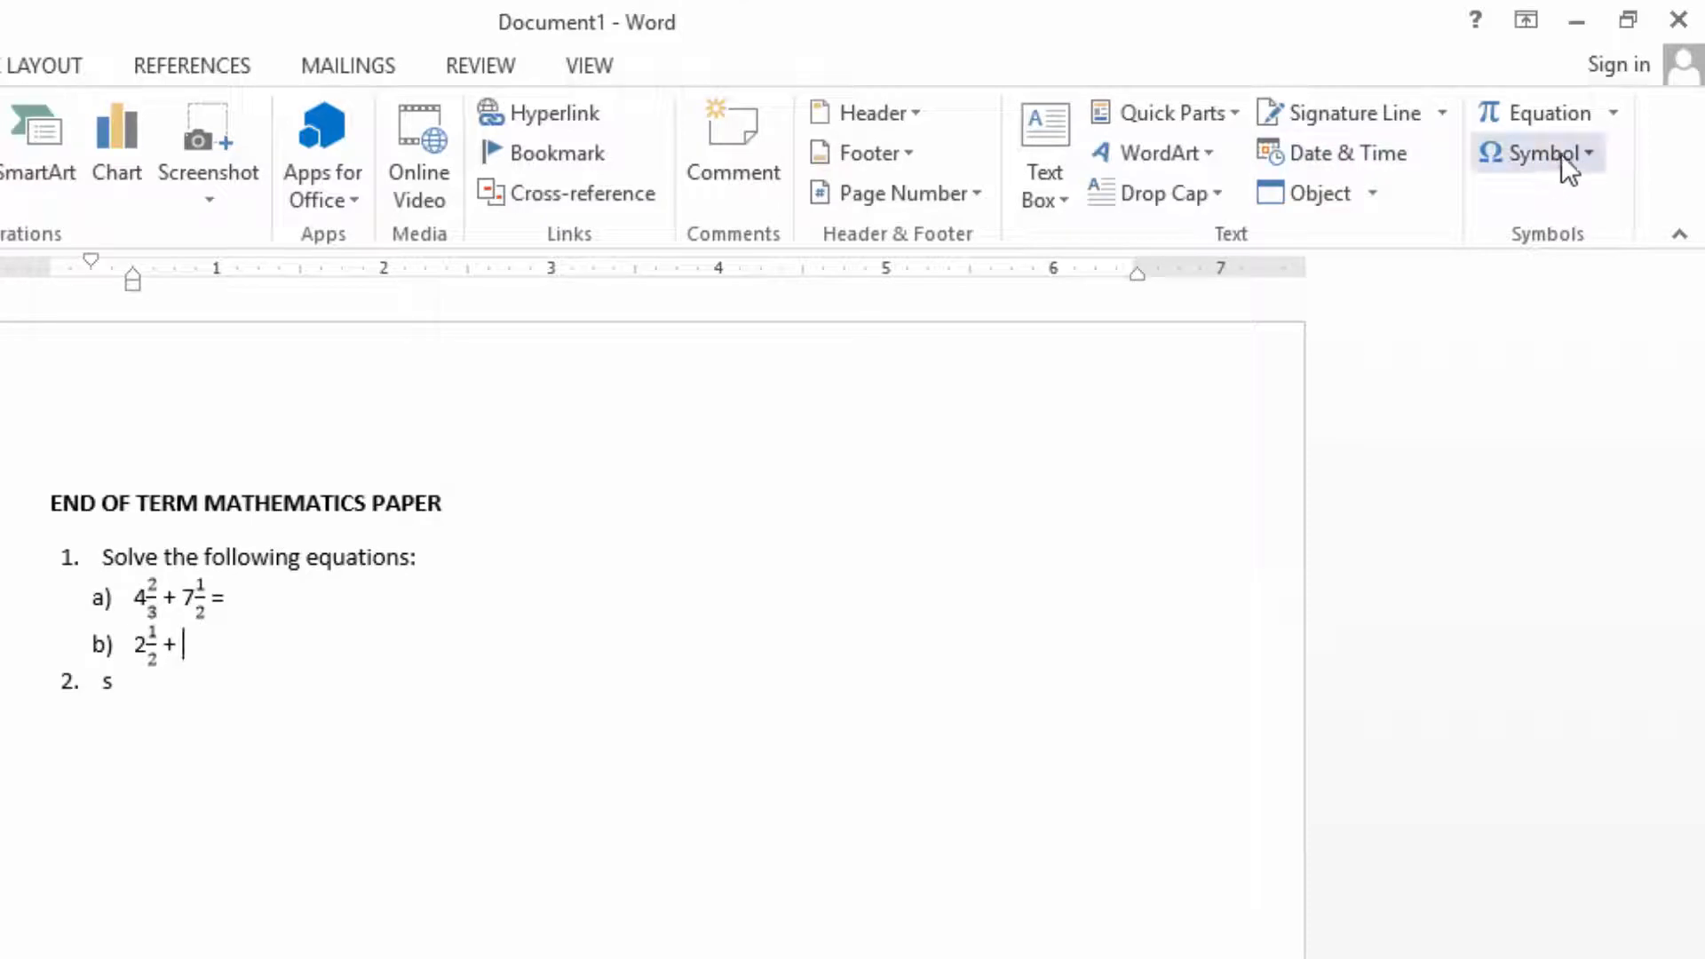
{"action": "left_click", "coordinate": [1583, 118]}
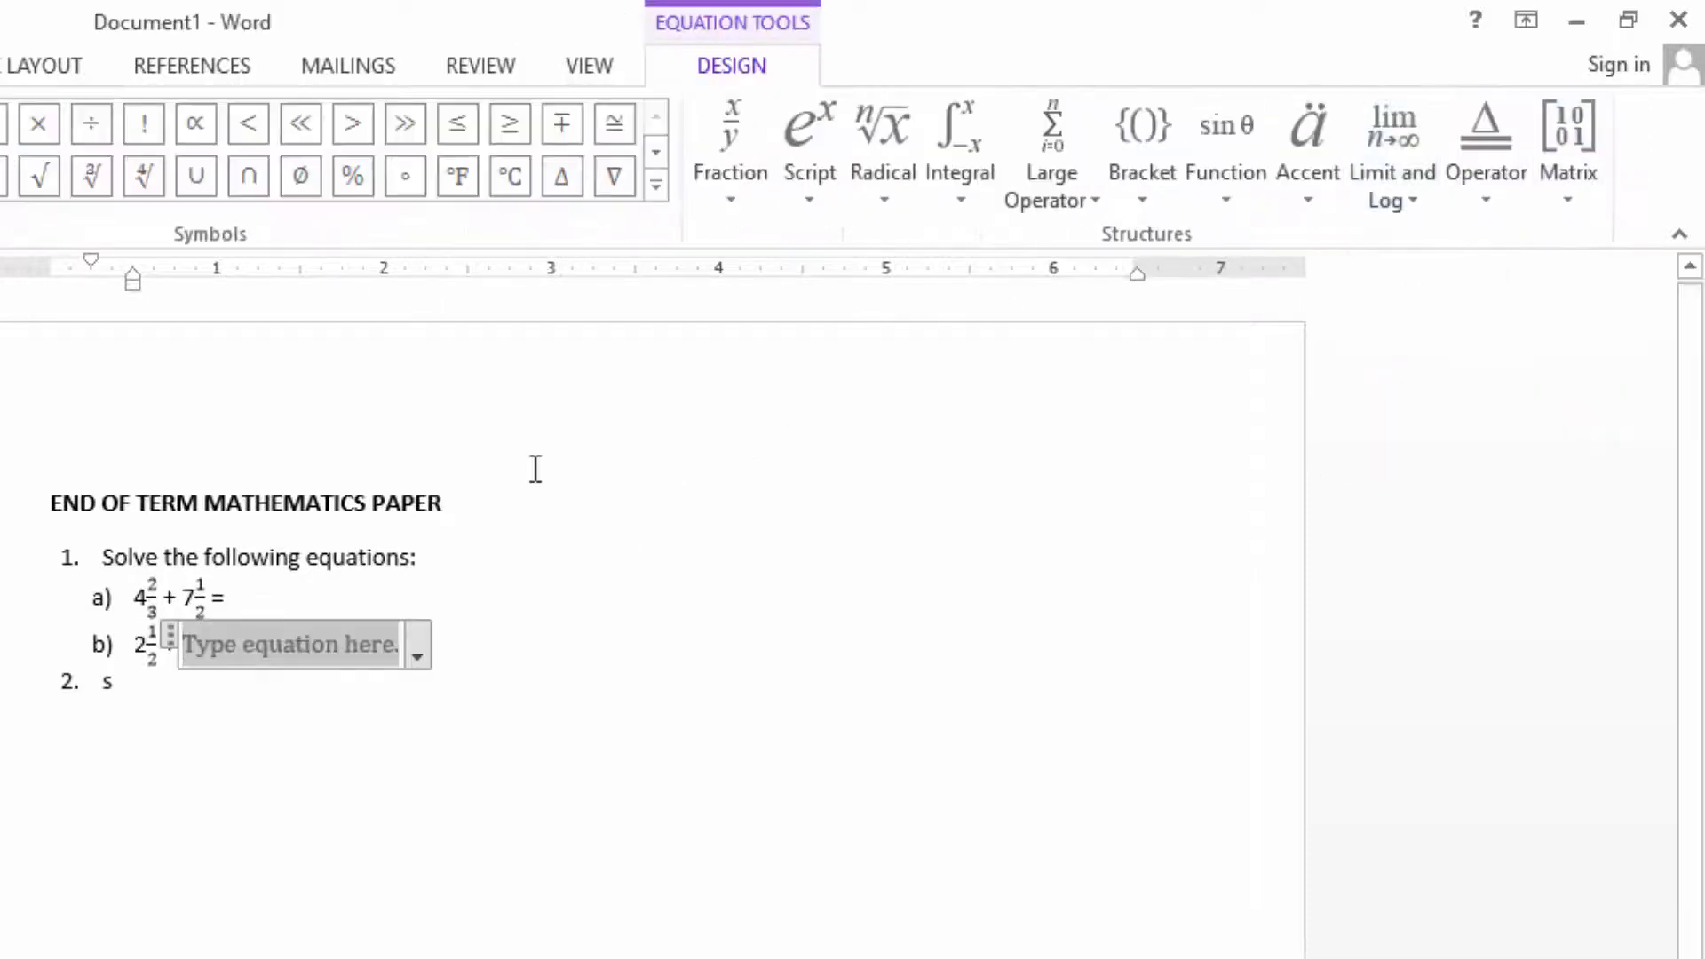
{"action": "left_click", "coordinate": [744, 209]}
{"action": "left_click", "coordinate": [760, 343]}
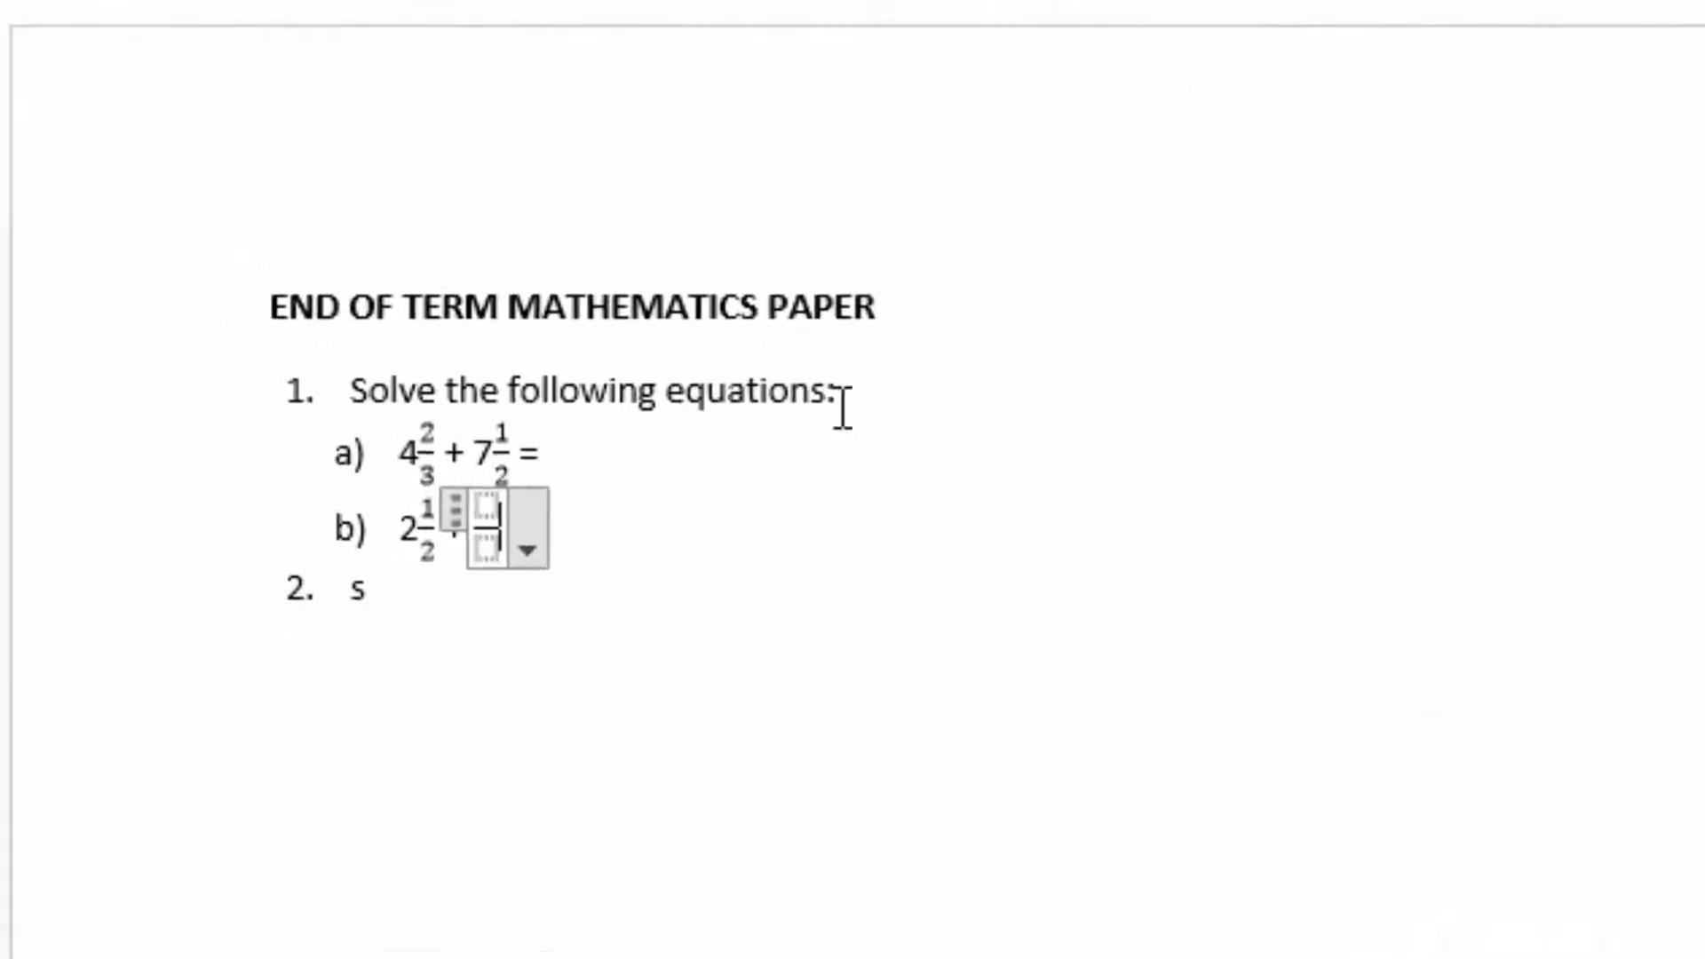
{"action": "left_click", "coordinate": [481, 506]}
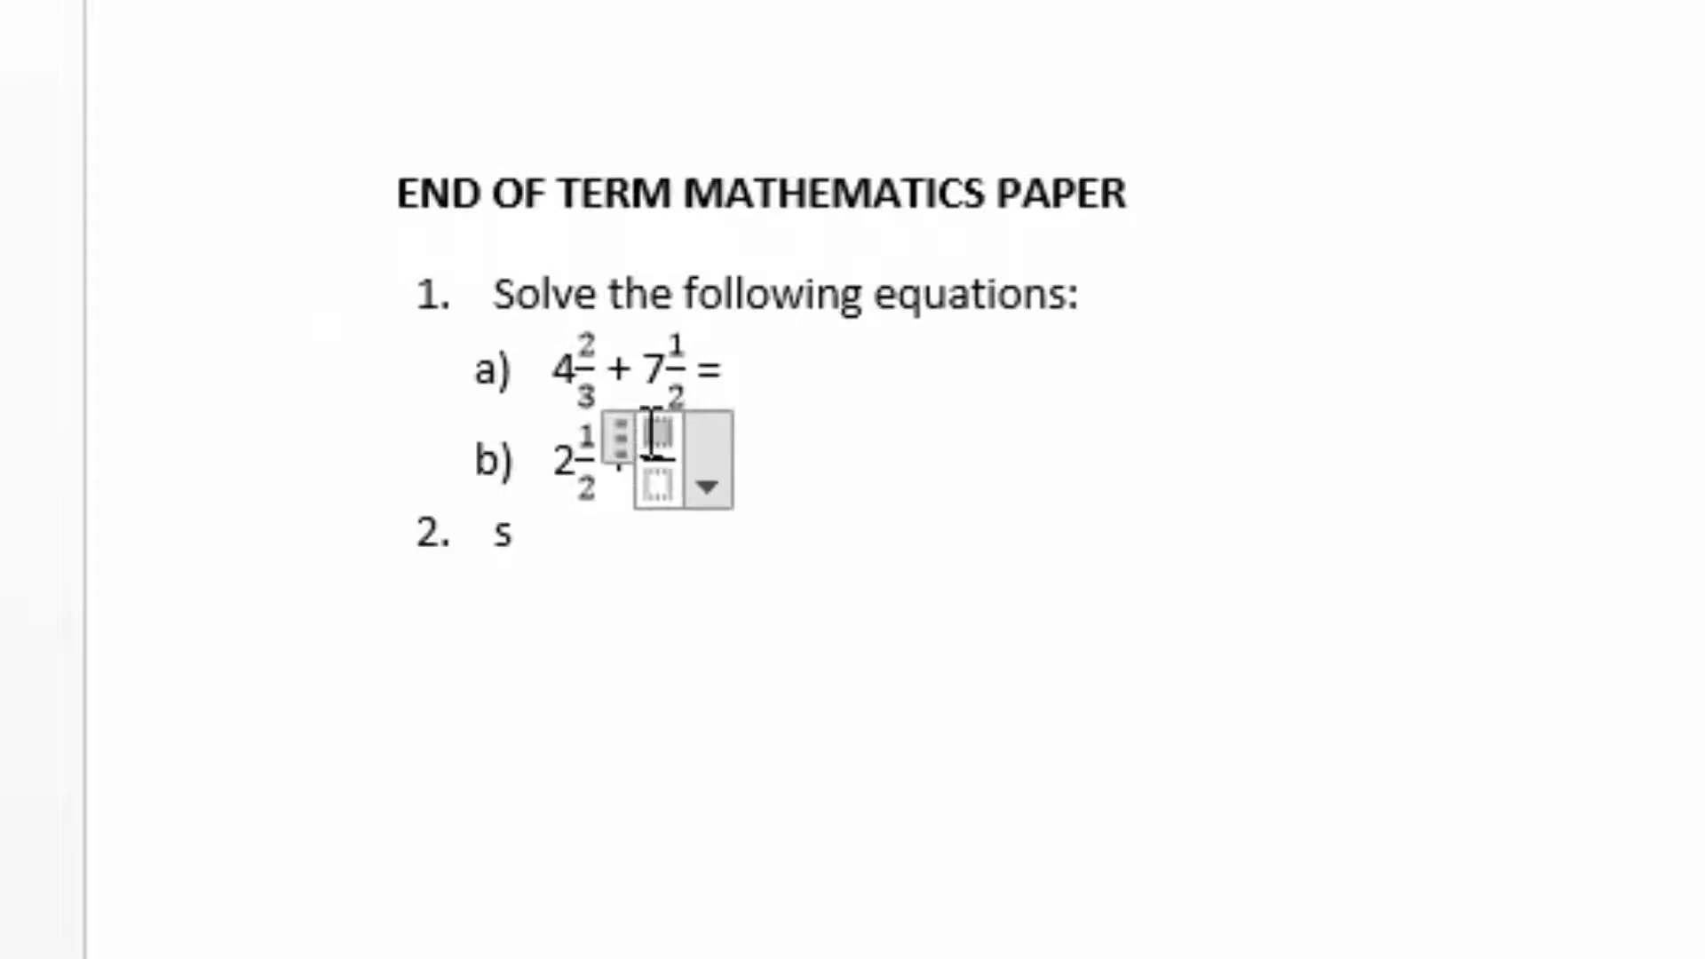
{"action": "type", "text": "1"}
{"action": "left_click", "coordinate": [664, 479]}
{"action": "type", "text": "4"}
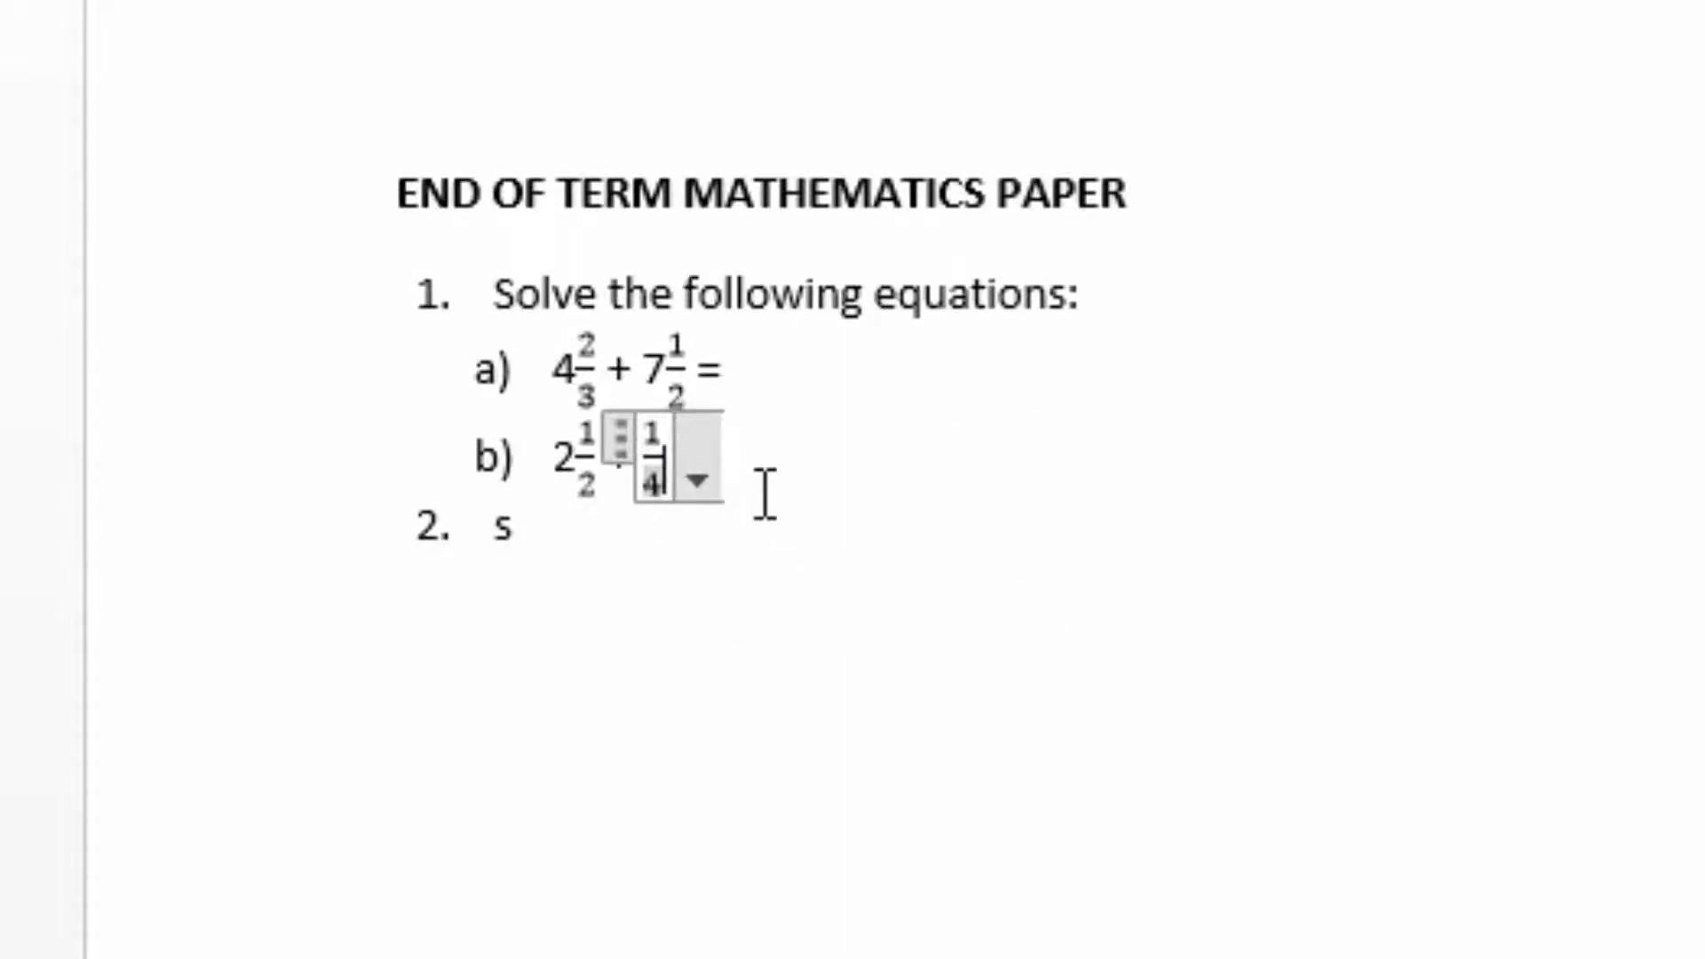
{"action": "left_click", "coordinate": [801, 470]}
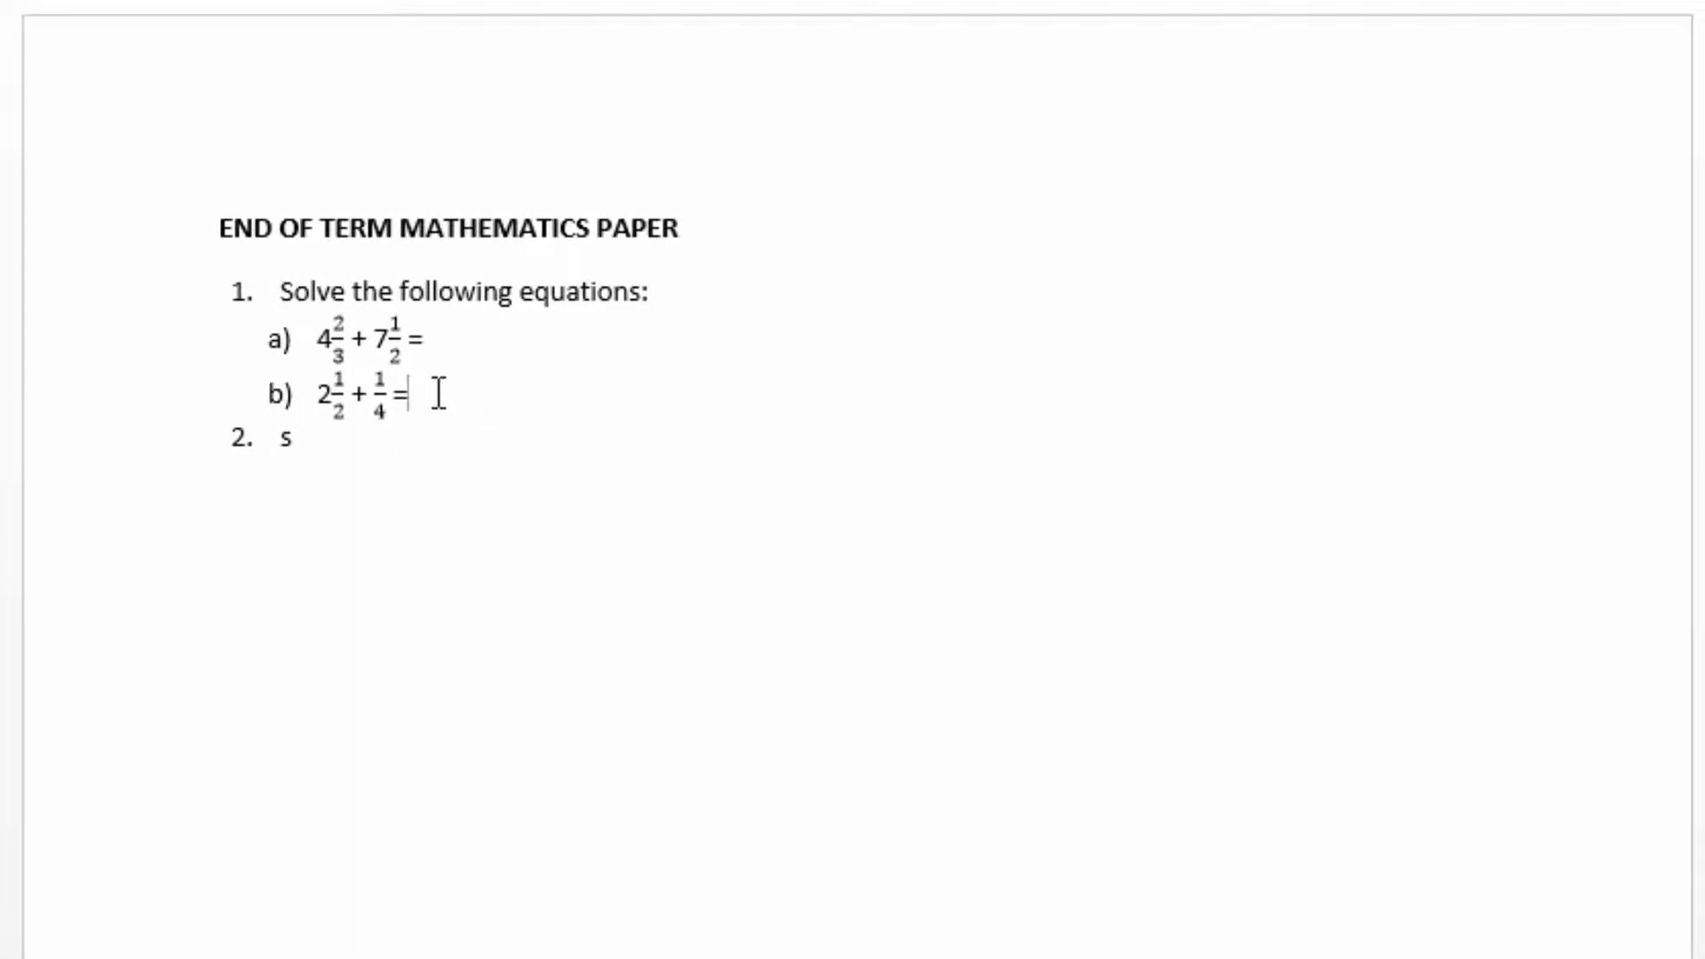
- Open the paragraph settings for sub-items a) and b) together and show the line spacing options
{"action": "left_click_drag", "start_coordinate": [417, 395], "coordinate": [241, 346]}
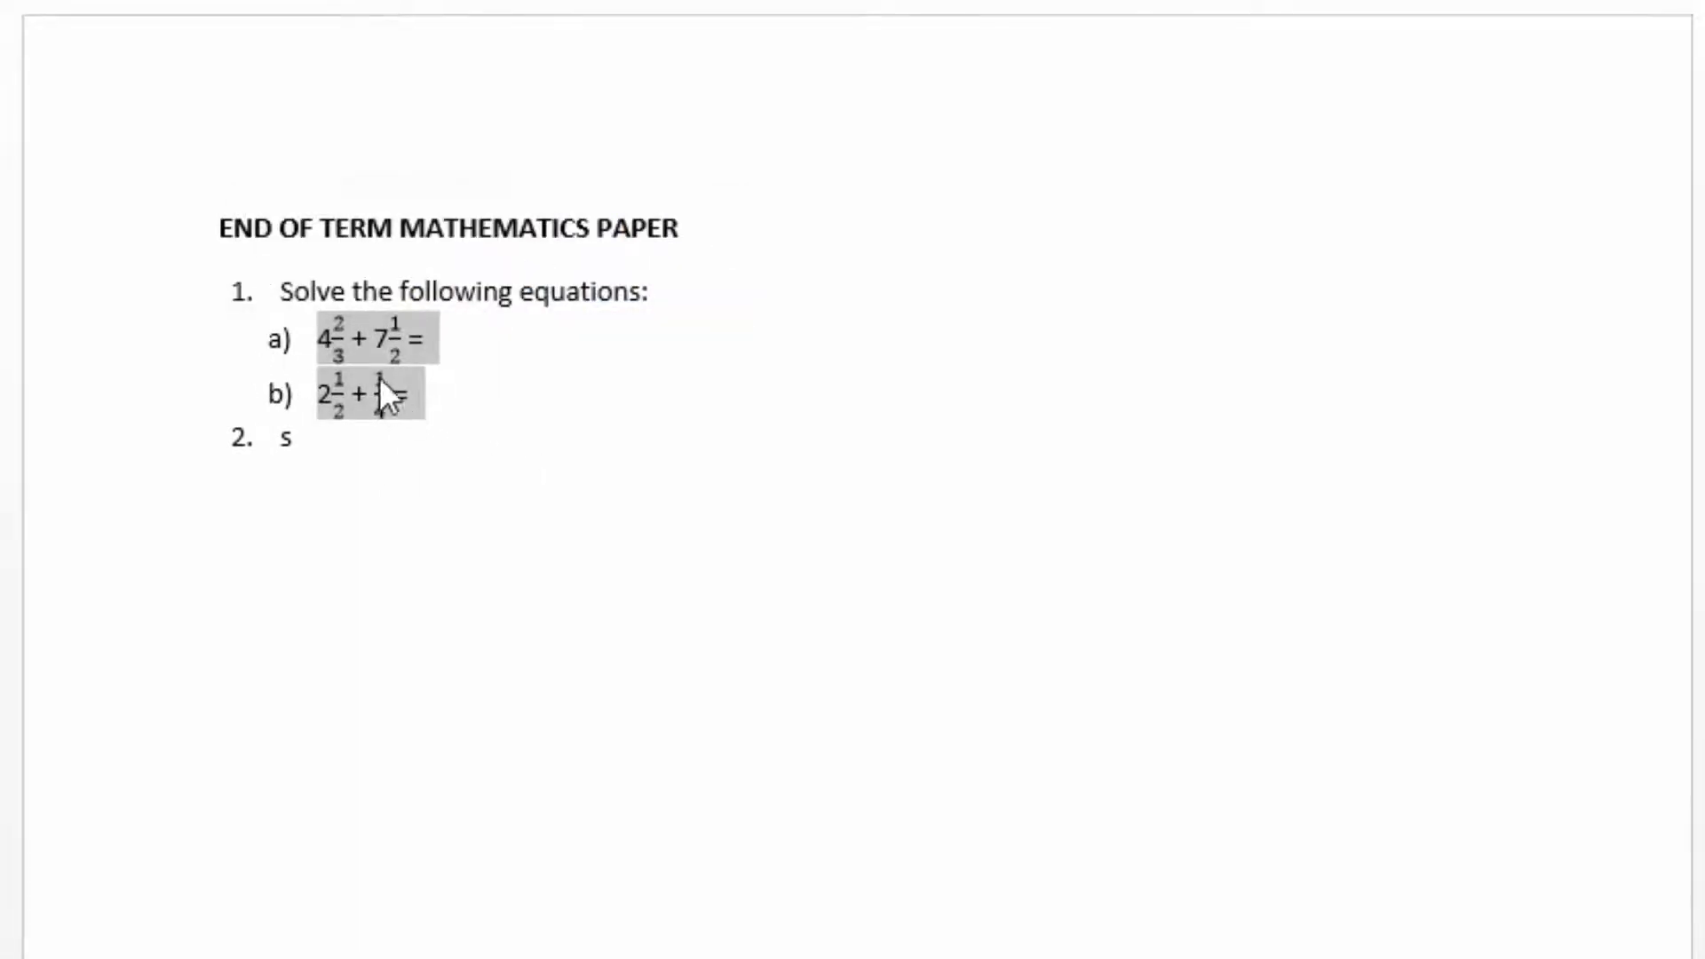
{"action": "right_click", "coordinate": [354, 338]}
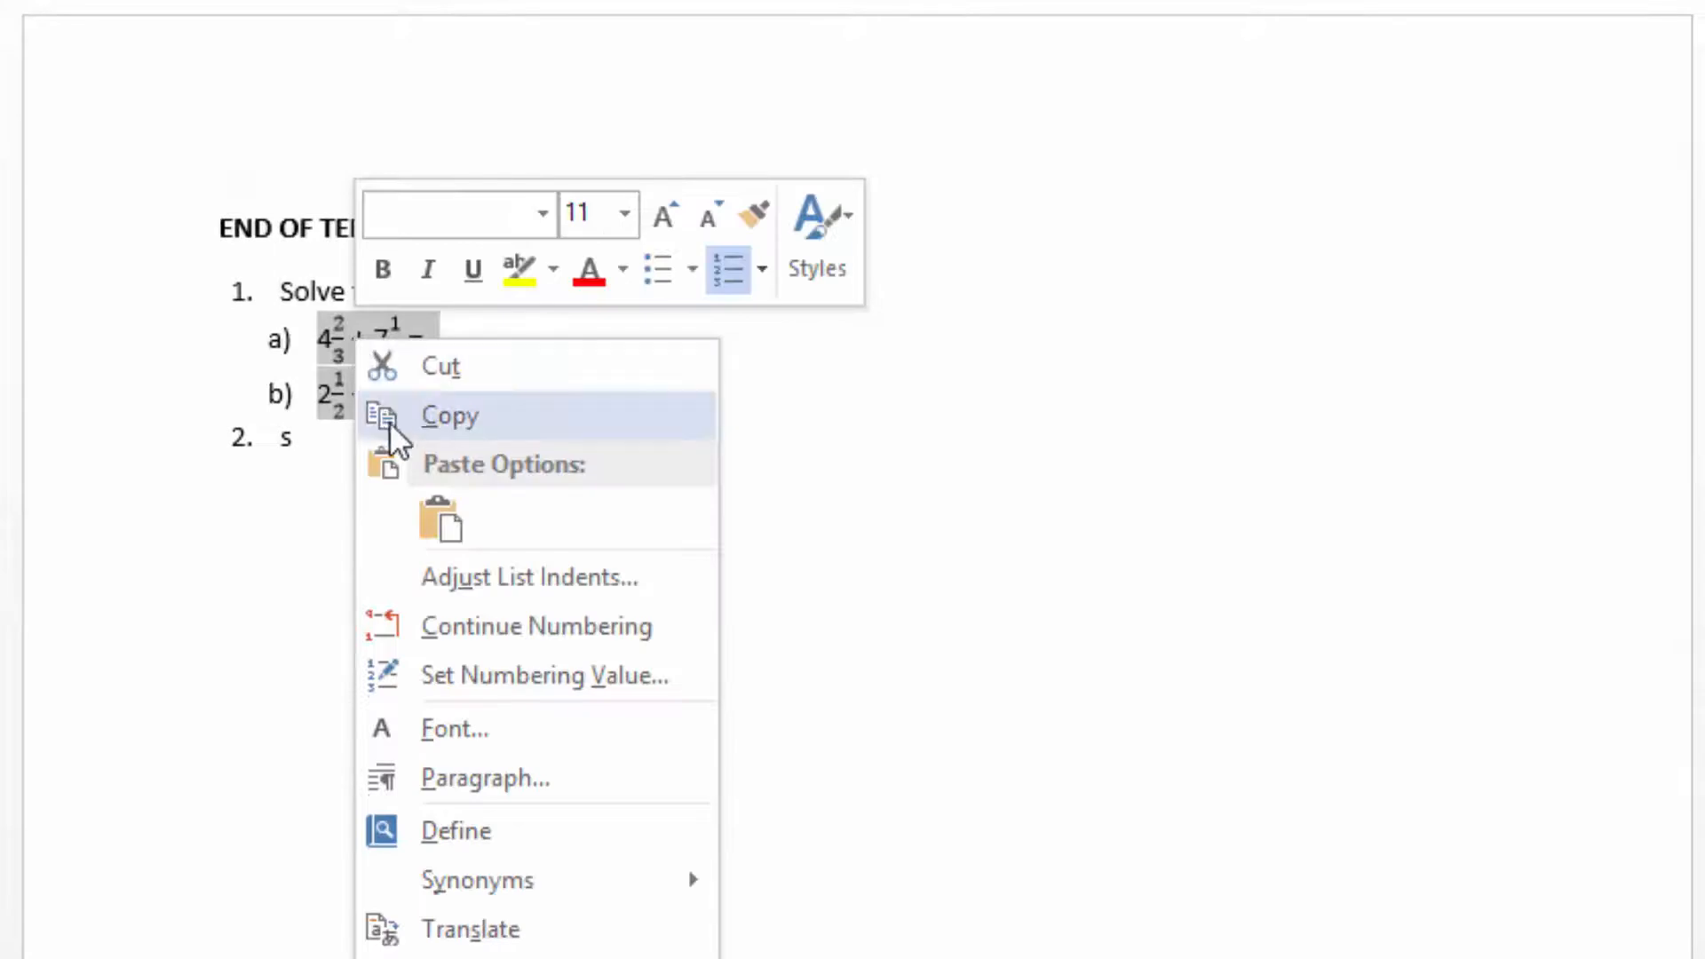
{"action": "left_click", "coordinate": [456, 779]}
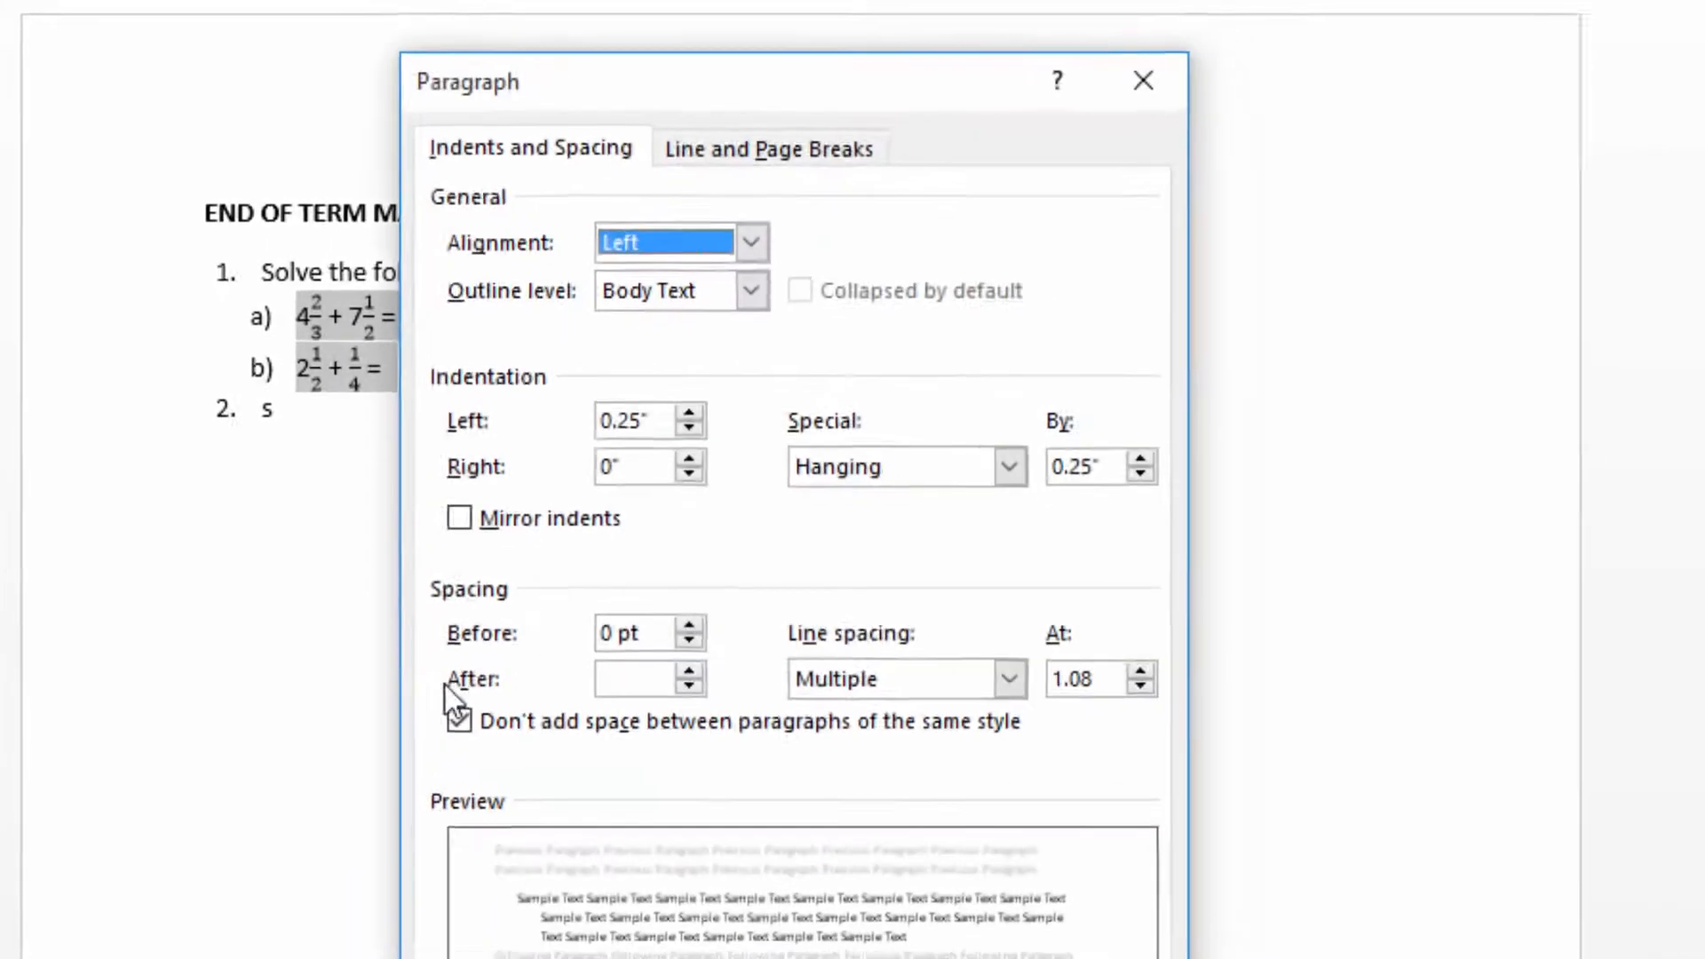
{"action": "left_click", "coordinate": [866, 583]}
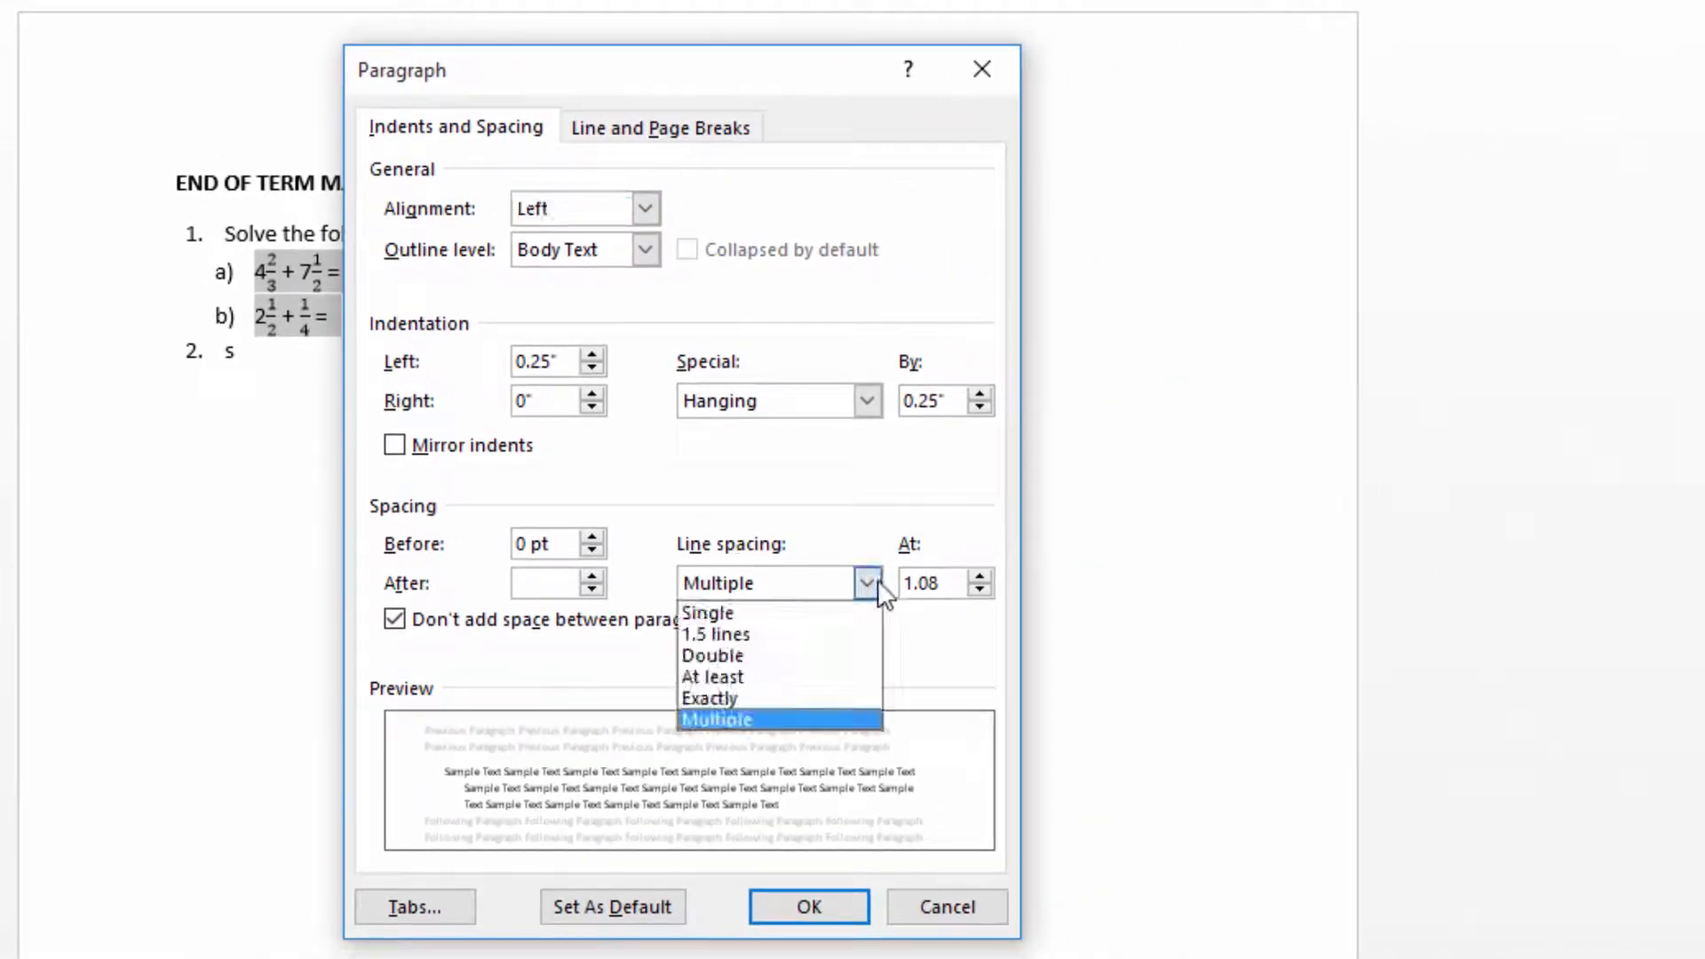